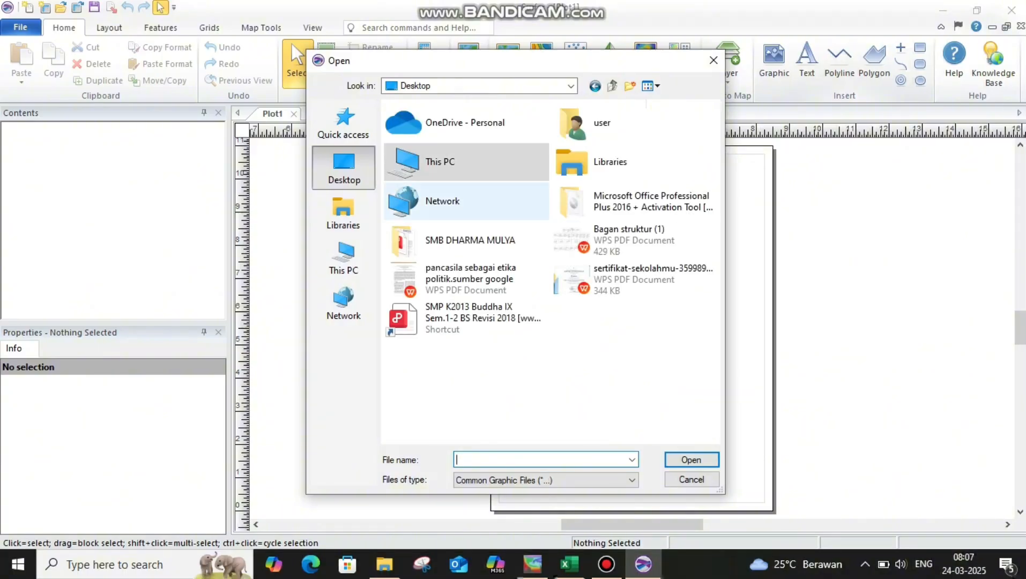
# Insert the chart image Copy of 391(2009) from the Downloads folder into the plot.
pyautogui.click(343, 258)
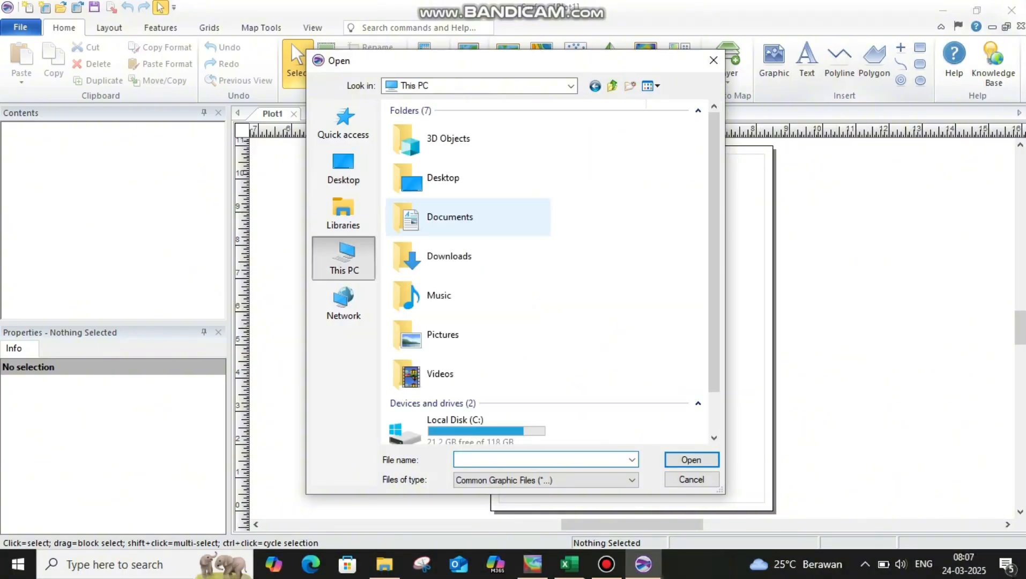
pyautogui.click(450, 256)
pyautogui.click(692, 460)
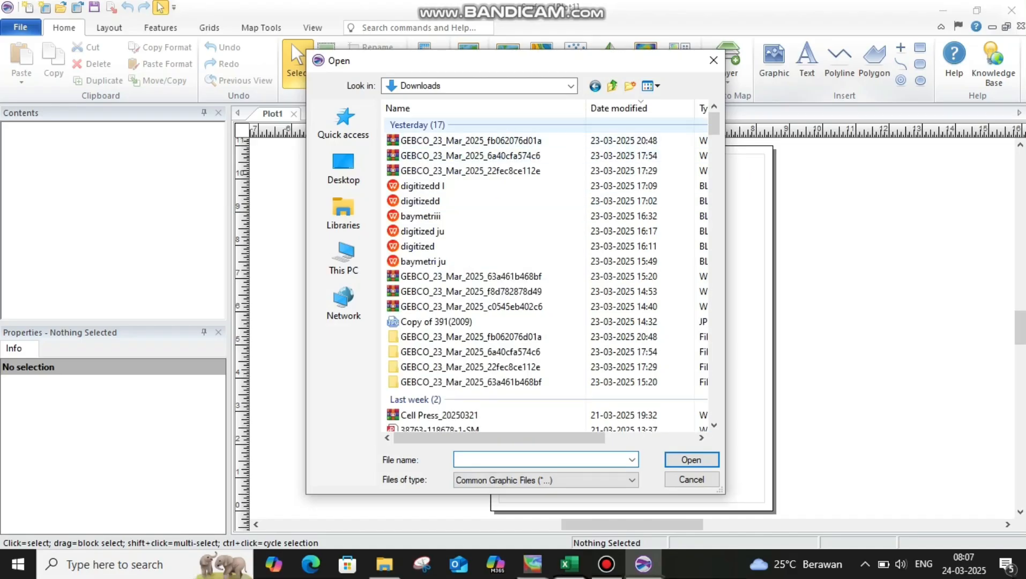
pyautogui.click(451, 322)
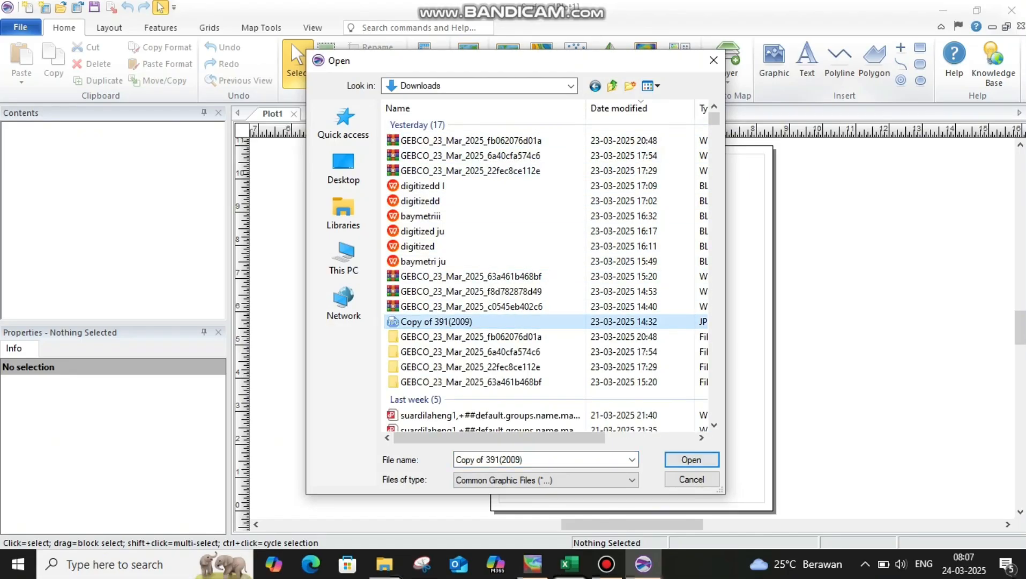
pyautogui.click(692, 460)
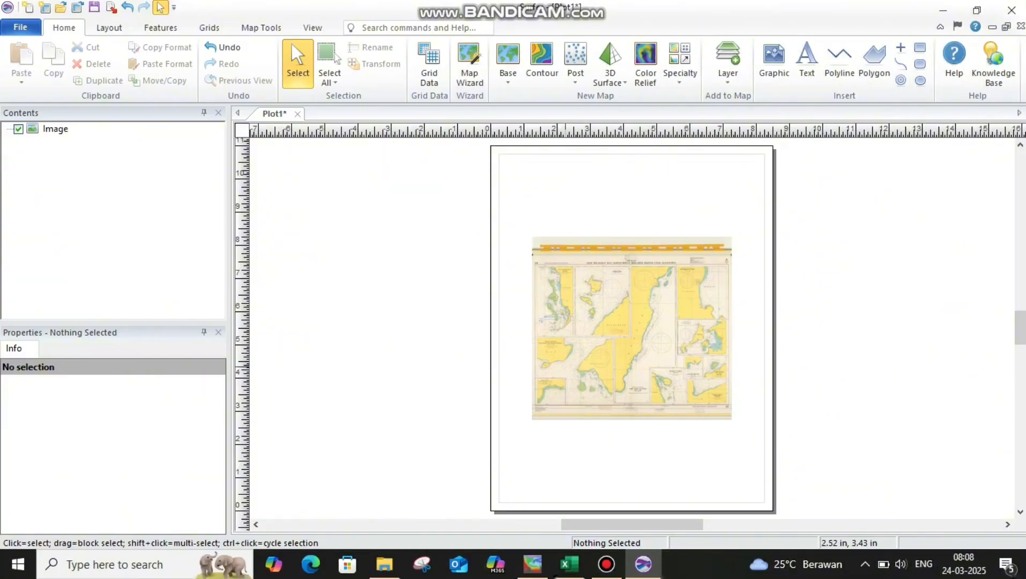
# Examine the coordinates printed at the southwest corner of the Pulau-Pulau Sebelah Barat Morotai inset.
pyautogui.scroll(8, 564, 298)
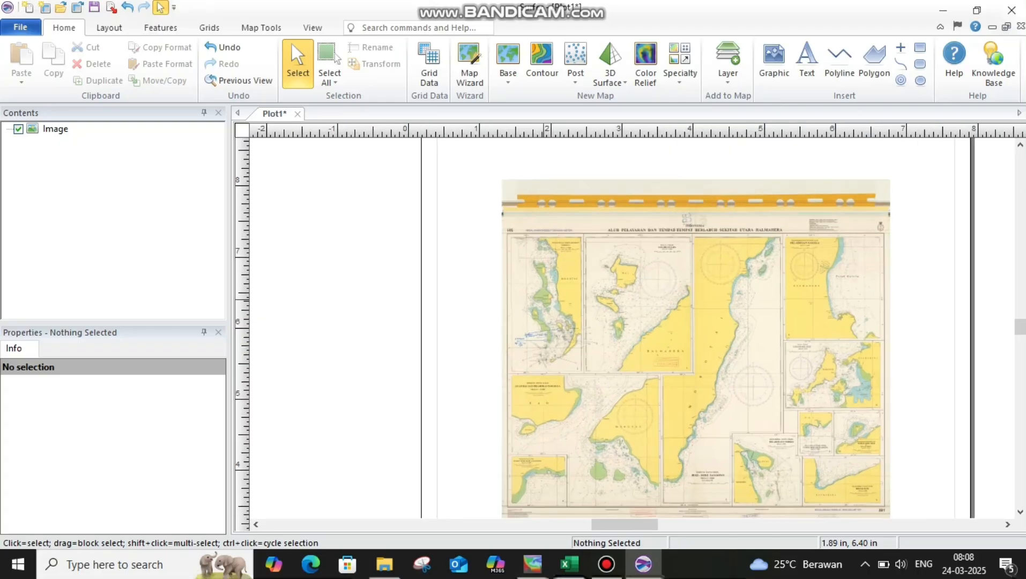
pyautogui.scroll(6, 539, 293)
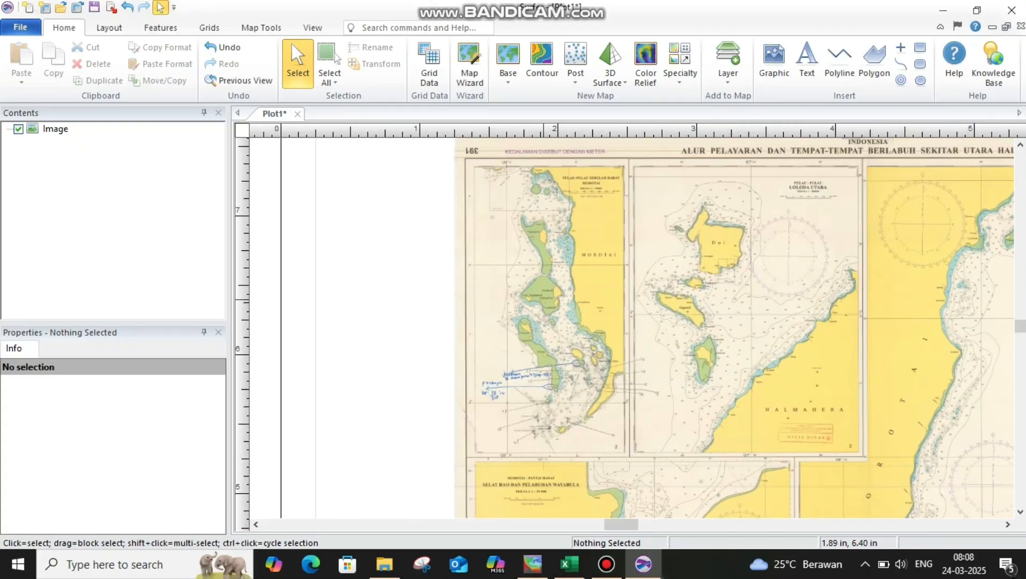
pyautogui.scroll(1, 538, 293)
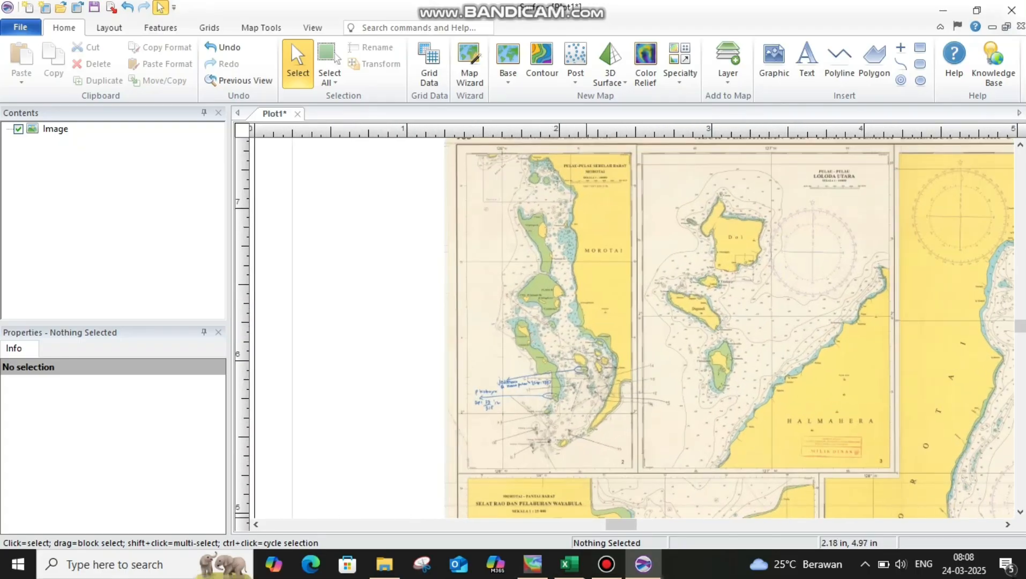
pyautogui.click(606, 564)
pyautogui.click(411, 11)
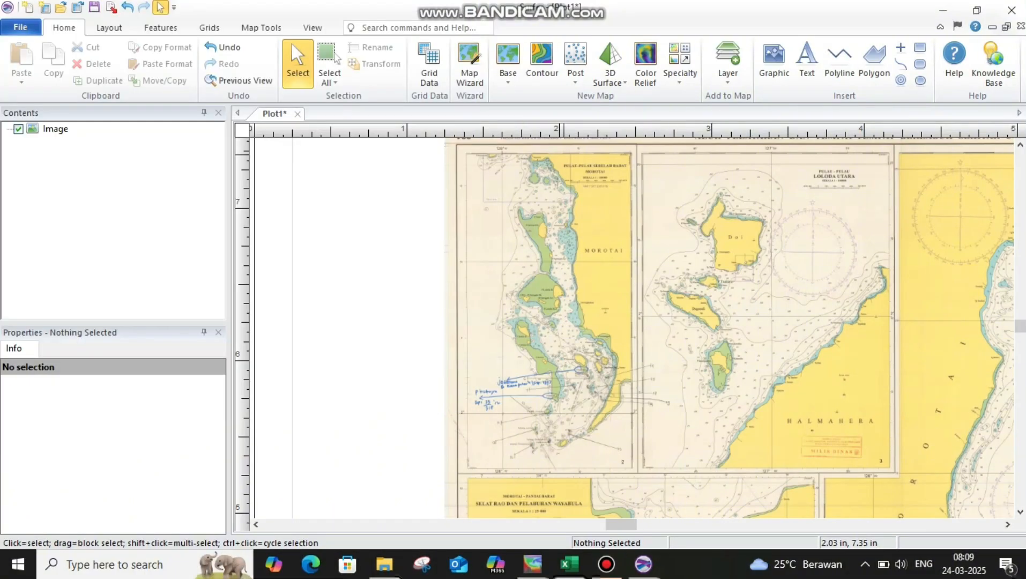
pyautogui.scroll(4, 469, 481)
pyautogui.scroll(6, 467, 461)
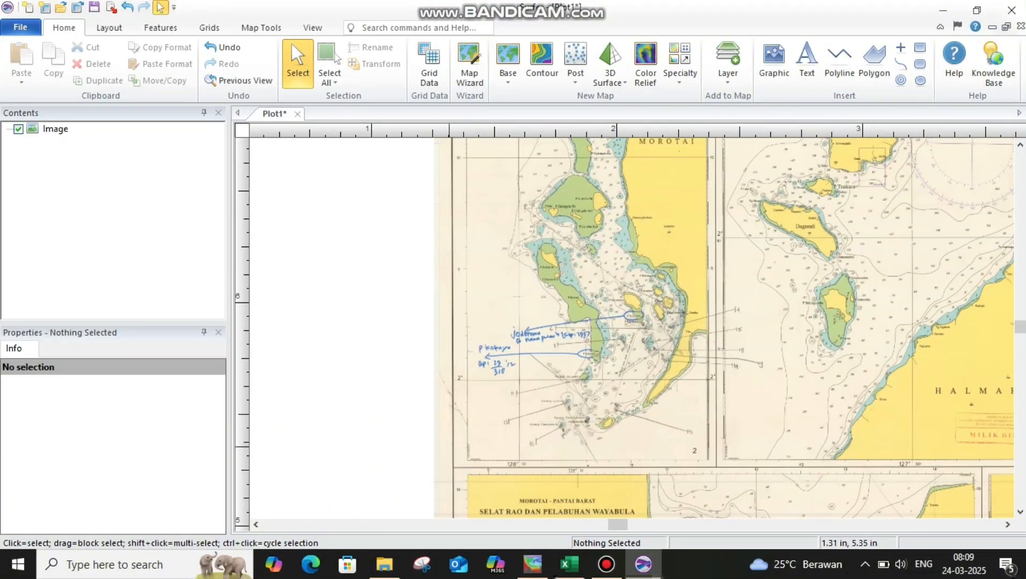
pyautogui.scroll(7, 477, 460)
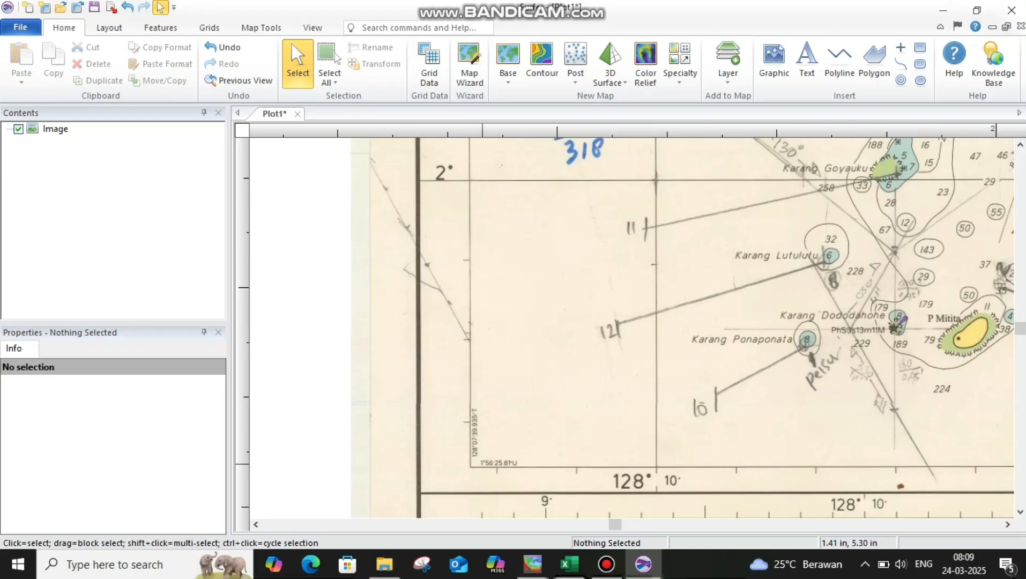
pyautogui.scroll(4, 479, 462)
pyautogui.click(606, 564)
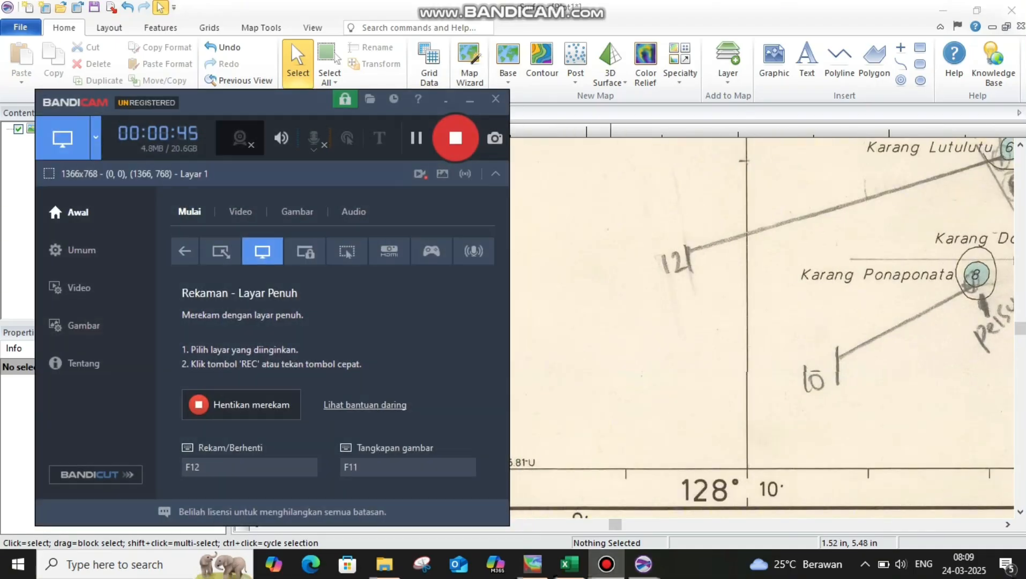
pyautogui.click(470, 100)
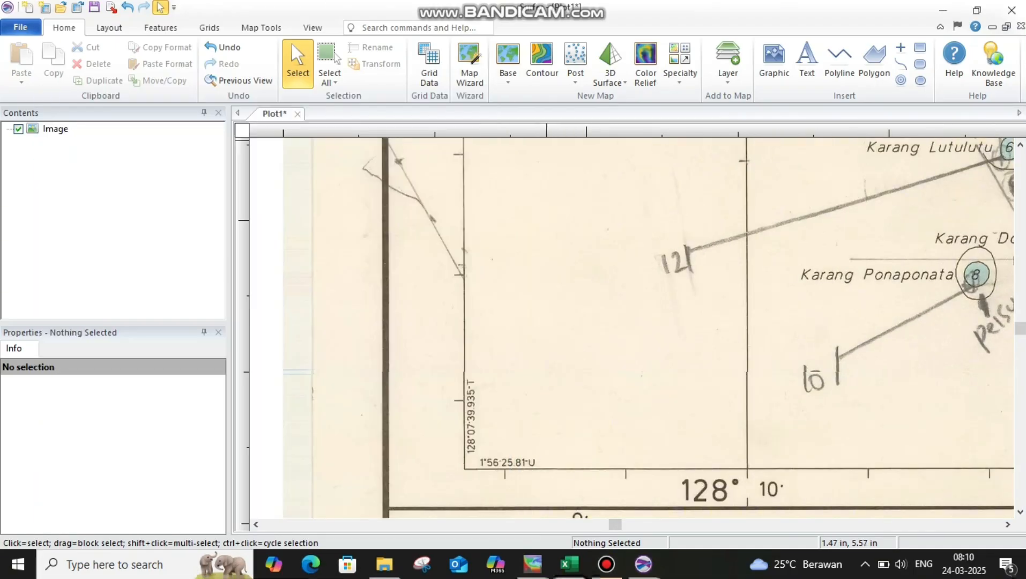
pyautogui.scroll(-4, 804, 259)
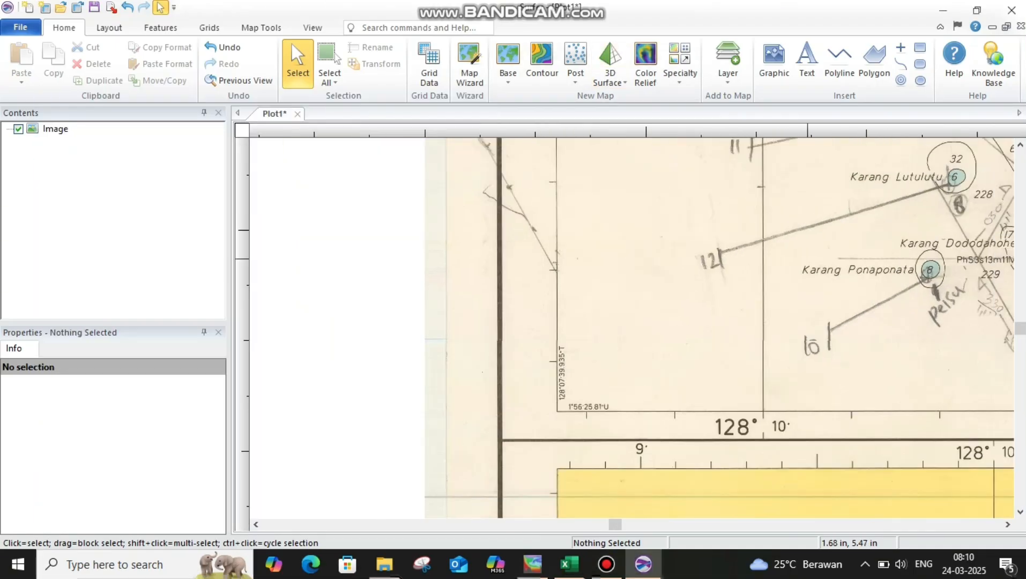
pyautogui.click(1008, 525)
pyautogui.click(1008, 524)
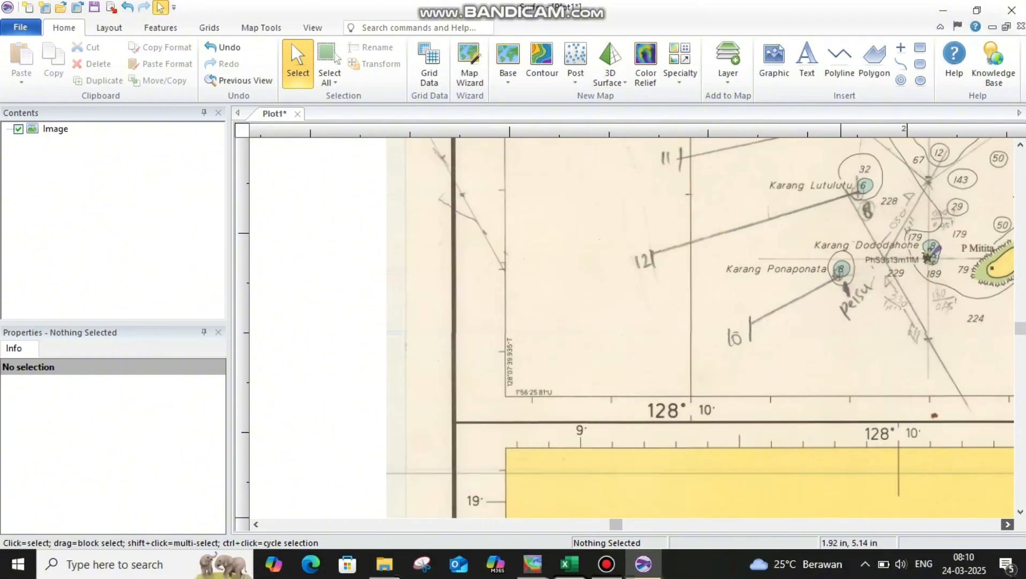
pyautogui.click(1007, 524)
pyautogui.scroll(-1, 828, 275)
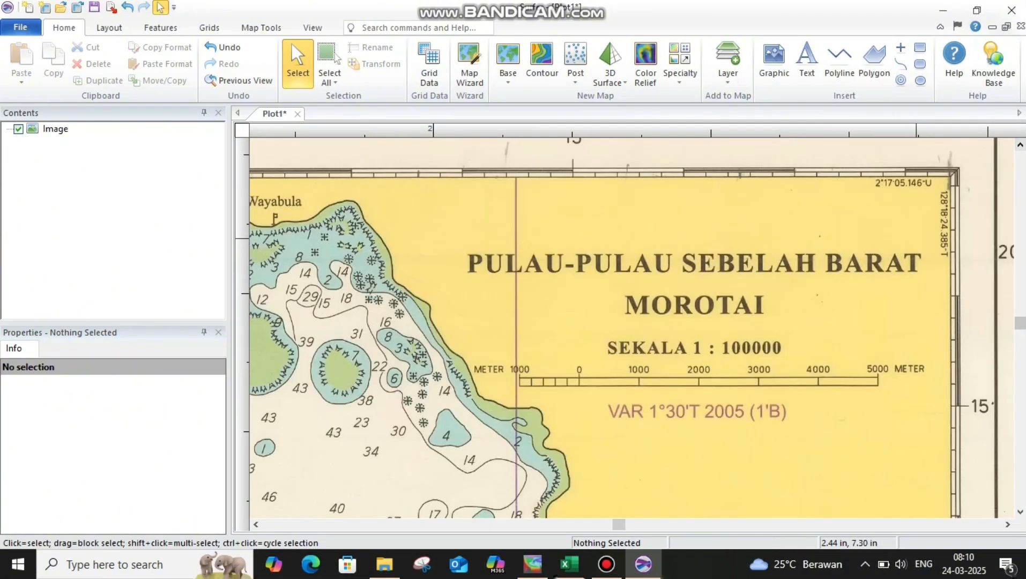
# Examine the northeast corner coordinates and the northern frame of the Pulau-Pulau Sebelah Barat Morotai inset.
pyautogui.scroll(4, 912, 220)
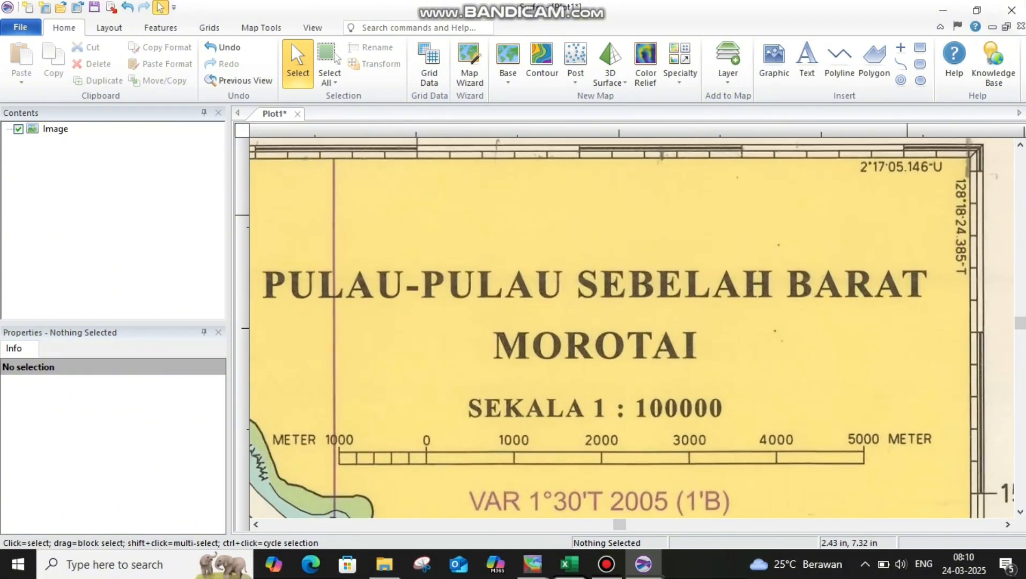
pyautogui.scroll(1, 622, 327)
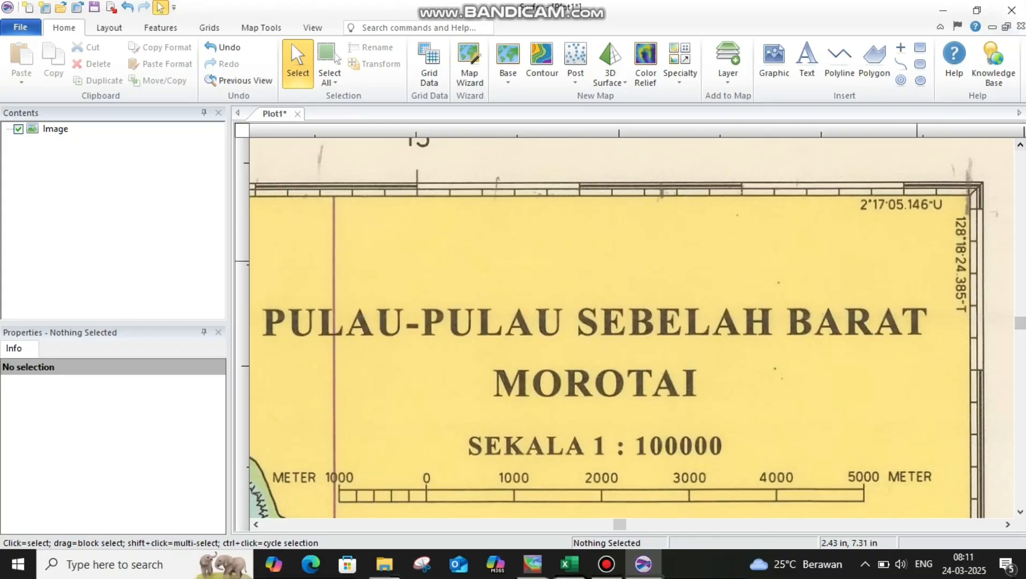
pyautogui.scroll(1, 917, 241)
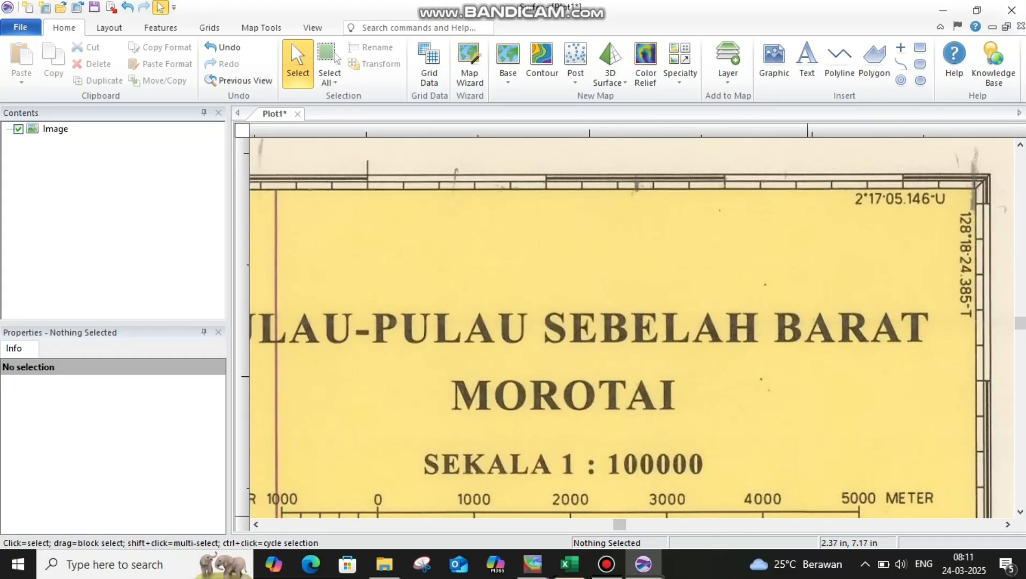
pyautogui.click(606, 564)
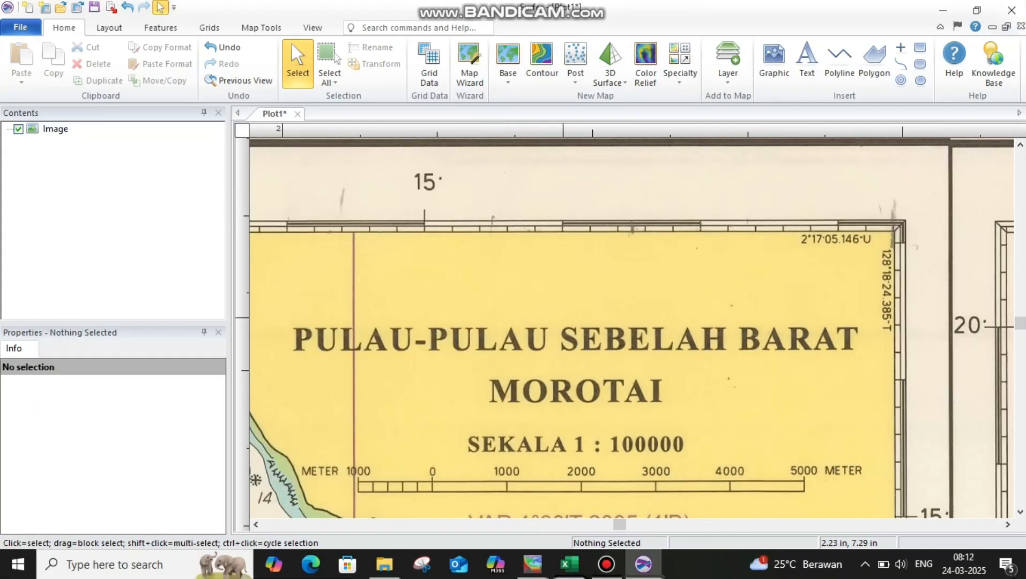
pyautogui.scroll(-4, 558, 335)
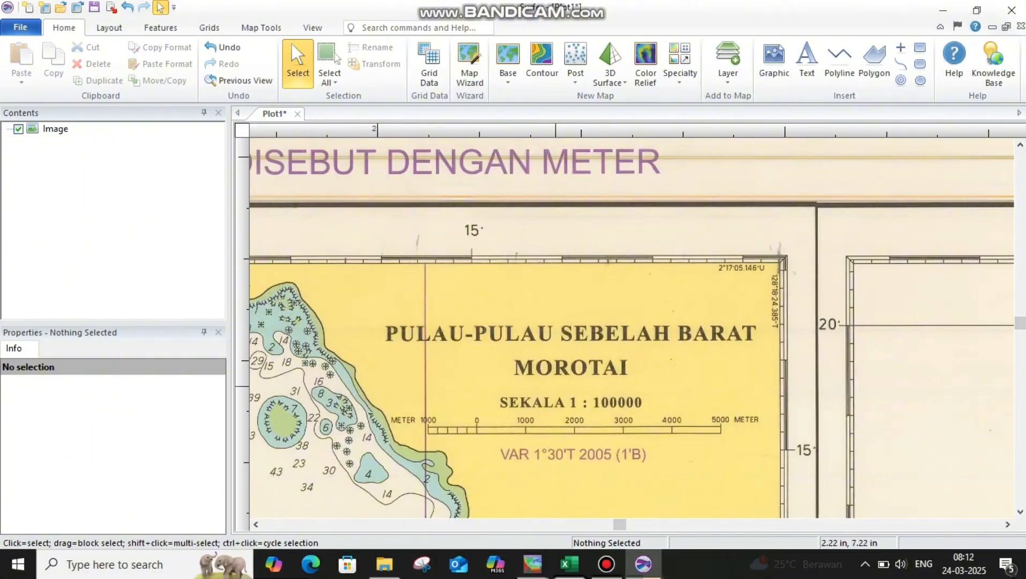
pyautogui.scroll(-4, 556, 395)
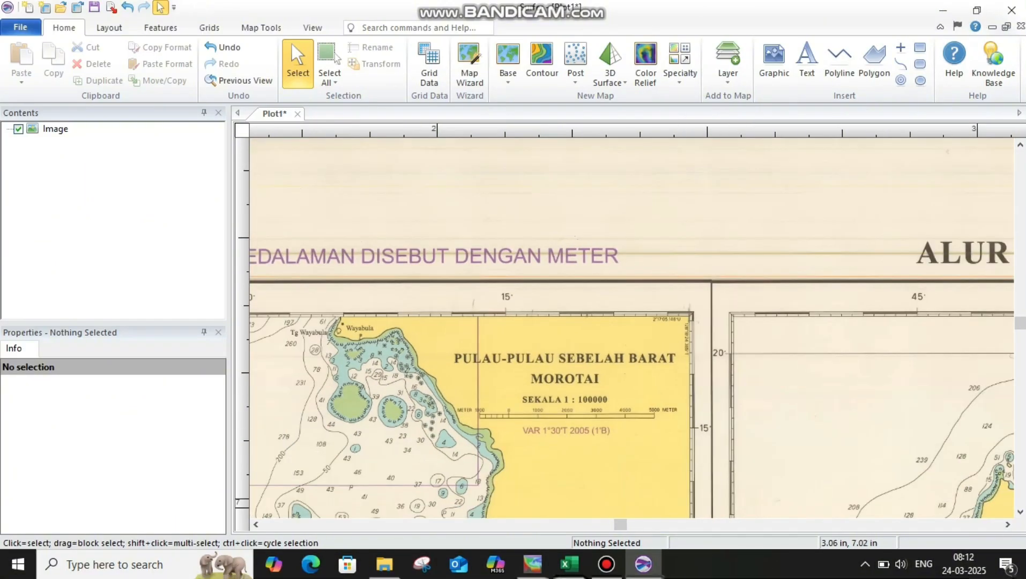
pyautogui.scroll(-3, 632, 328)
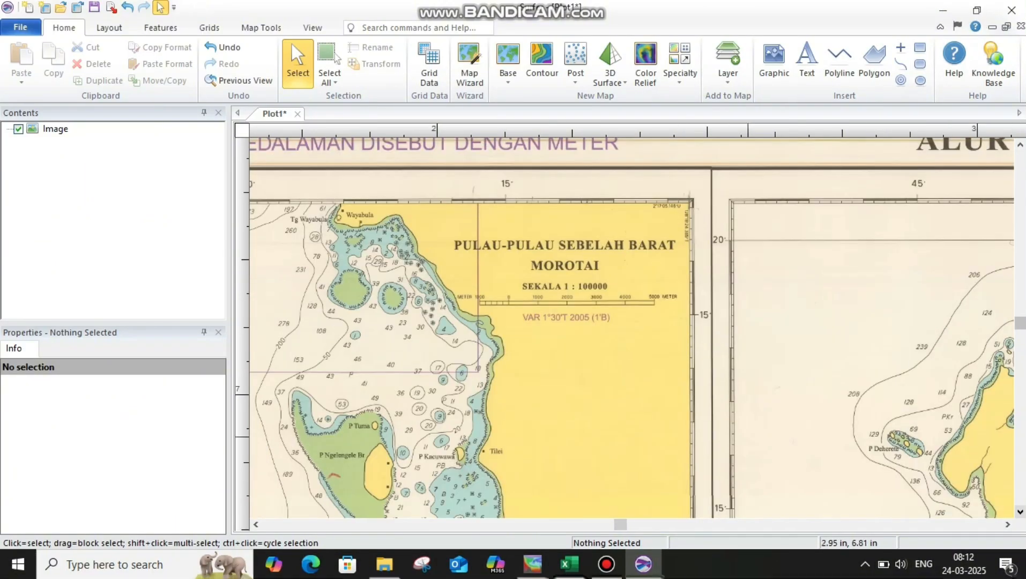
pyautogui.scroll(-1, 501, 420)
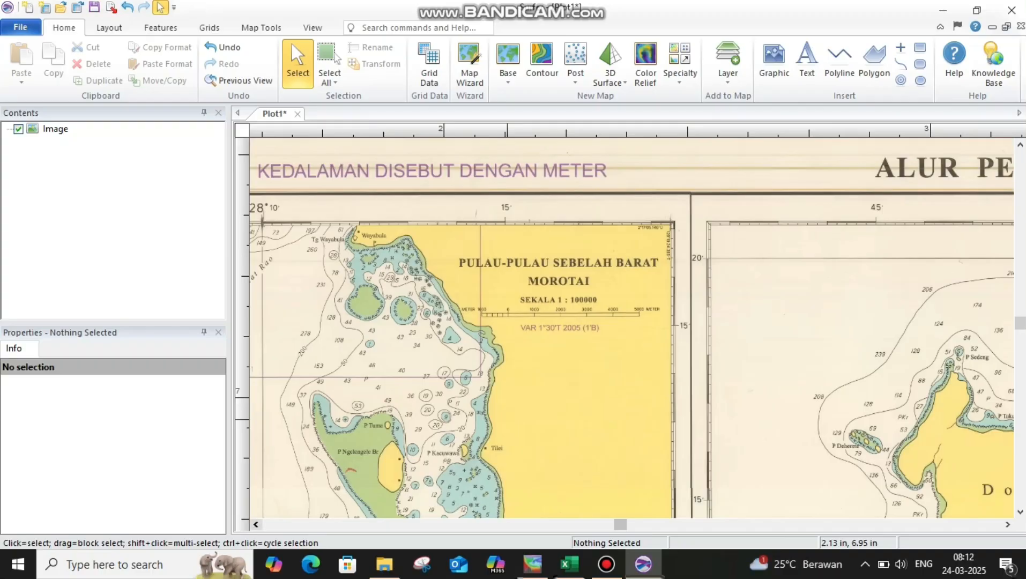
pyautogui.hscroll(-3, 631, 328)
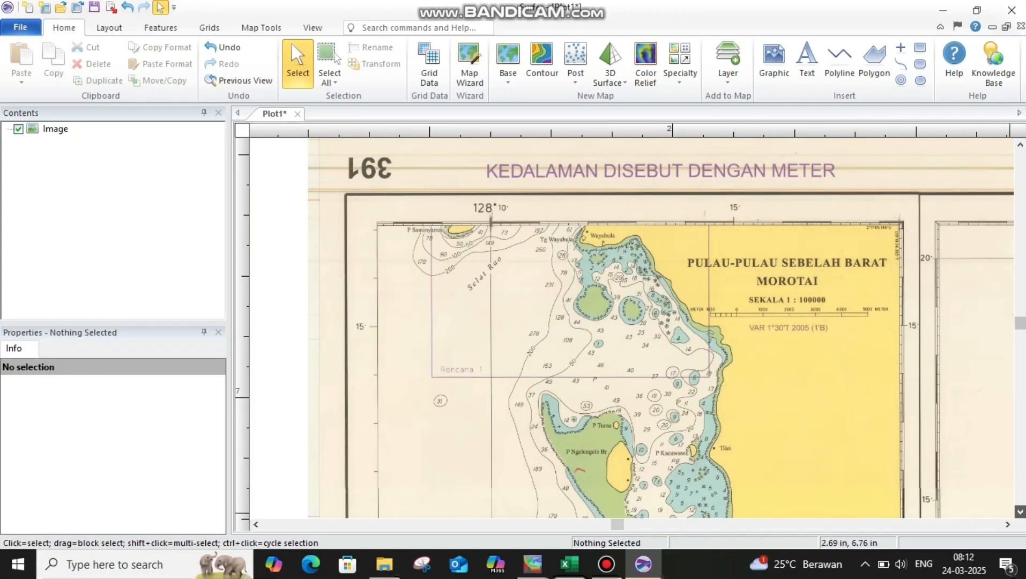
pyautogui.scroll(-1, 631, 328)
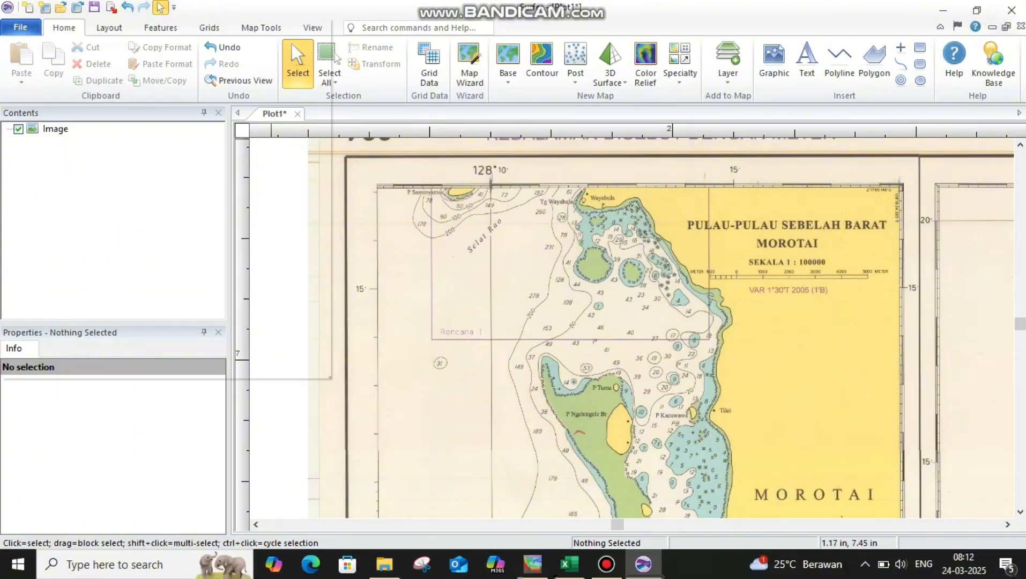
# Create a new worksheet and enter the boundary header values 5 and 1 in A1 and B1.
pyautogui.click(20, 28)
pyautogui.moveTo(48, 44)
pyautogui.click(161, 64)
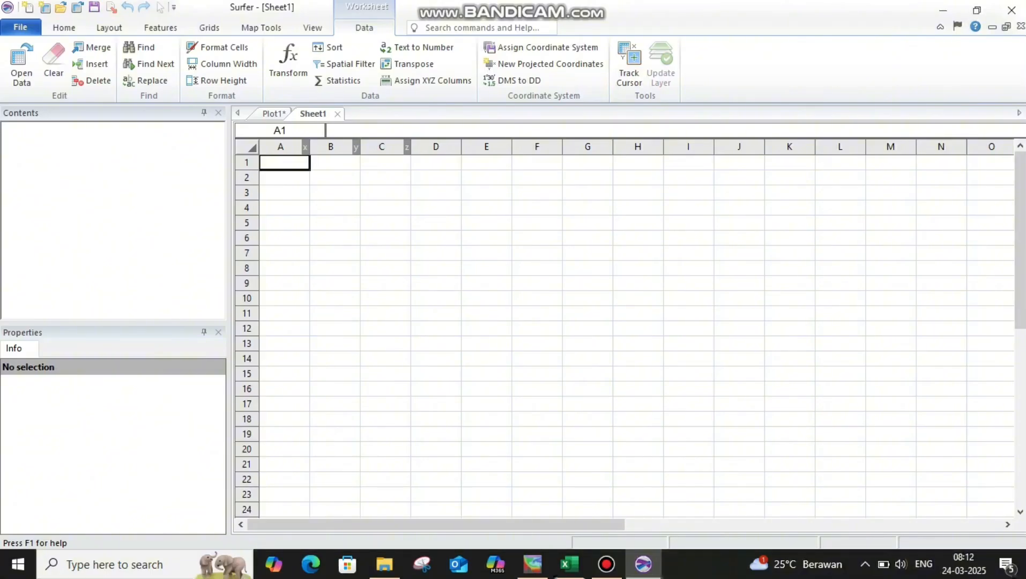
pyautogui.write('5')
pyautogui.press('Return')
pyautogui.click(336, 162)
pyautogui.write('1')
pyautogui.press('Return')
pyautogui.press('Left')
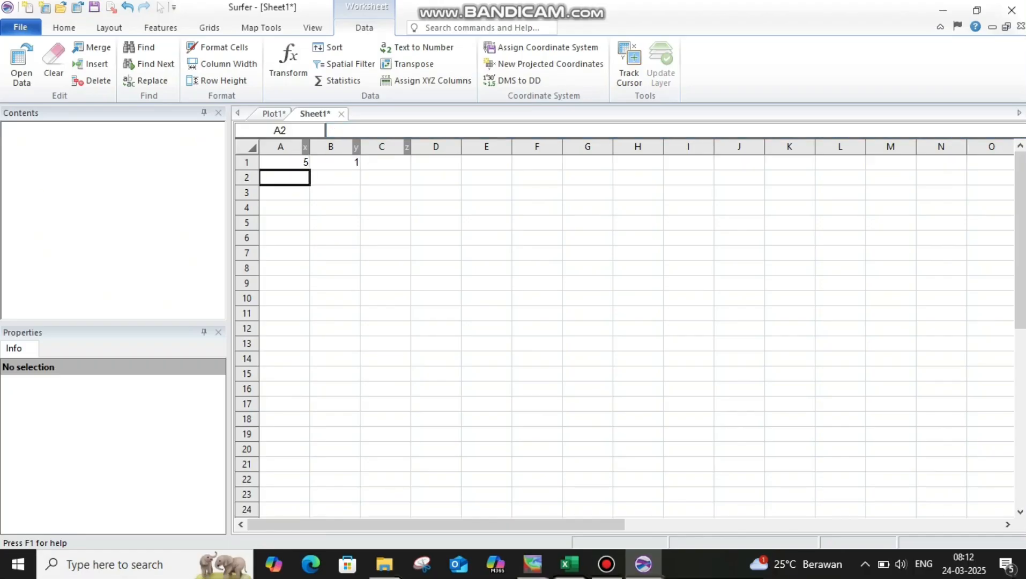
# Enter the southern corner points 128.12776, 1.940503 and 128.306774, 1.940503 in rows 2 and 3.
pyautogui.write('128.')
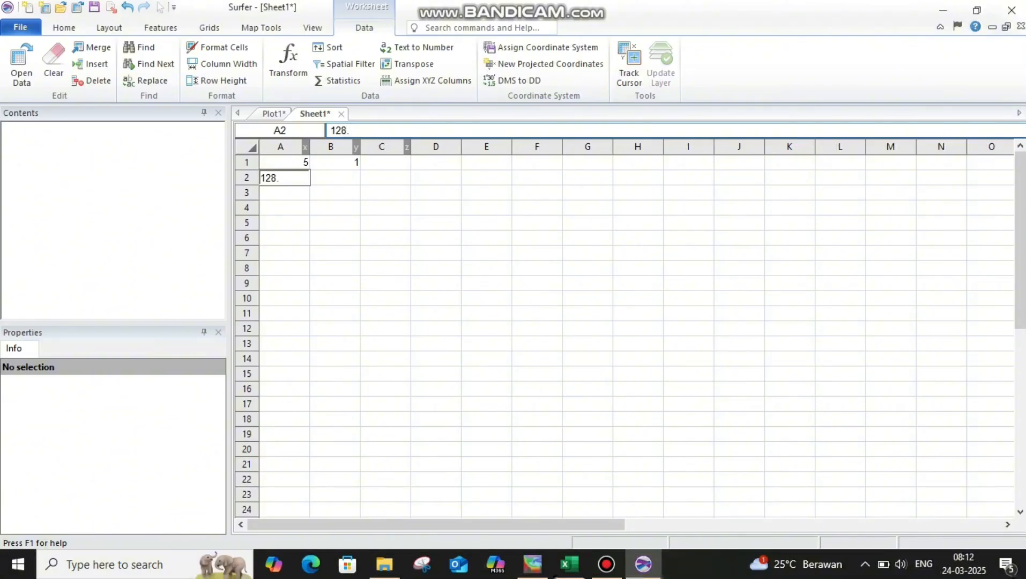
pyautogui.write('12776')
pyautogui.press('Tab')
pyautogui.write('1.940503')
pyautogui.press('Return')
pyautogui.write('128.306774')
pyautogui.press('Tab')
pyautogui.write('1.940503')
pyautogui.press('Return')
# Enter 128.306774, 2.284763 and 128.12776, 2.284763 in rows 4 and 5, and close the boundary with 128.12776, 1.940503 in row 6.
pyautogui.write('128.306774')
pyautogui.press('Tab')
pyautogui.write('2.284763')
pyautogui.press('Return')
pyautogui.write('128.12776')
pyautogui.press('Tab')
pyautogui.write('2.284763')
pyautogui.press('Return')
pyautogui.write('128.12776')
pyautogui.press('Tab')
pyautogui.write('1.940503')
pyautogui.press('Return')
# Save the worksheet as baymetri put.bln with comma-delimited export options.
pyautogui.hotkey('ctrl', 's')
pyautogui.write('baymetri put')
pyautogui.press('Return')
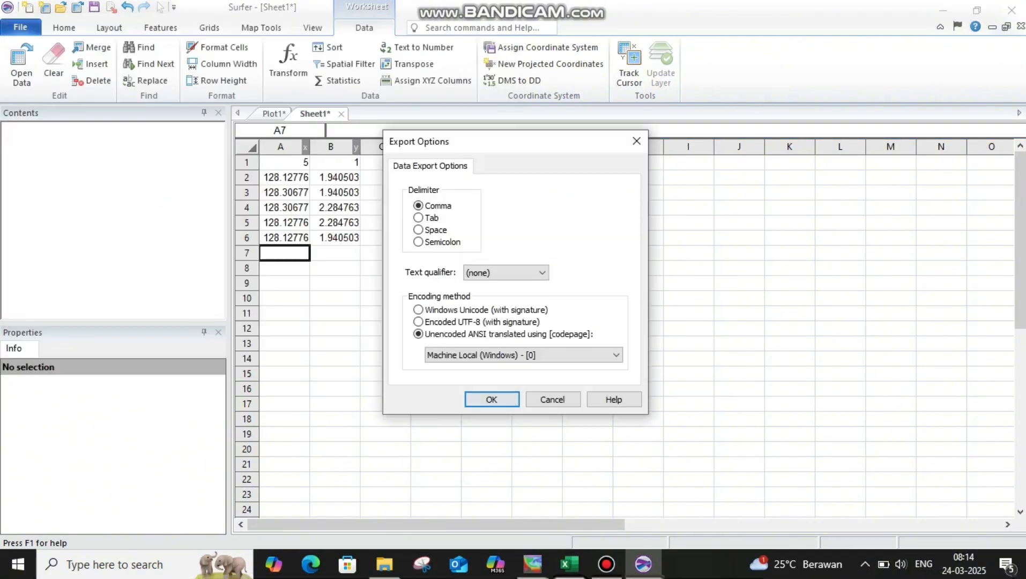
pyautogui.press('Return')
# Open the boundary file baymetri put from Downloads in Plot1 as a base map over the chart image.
pyautogui.click(274, 114)
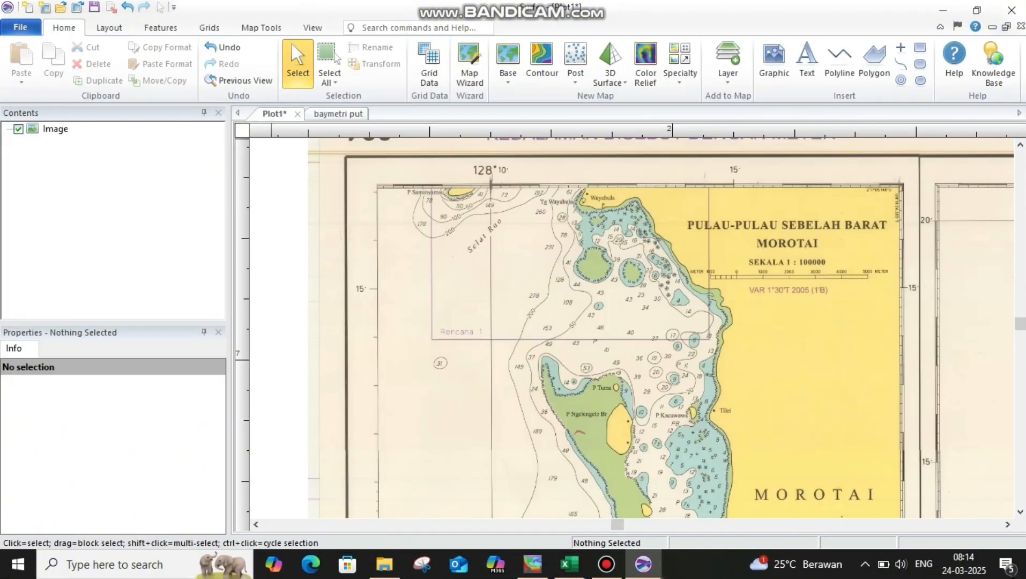
pyautogui.scroll(-1, 550, 355)
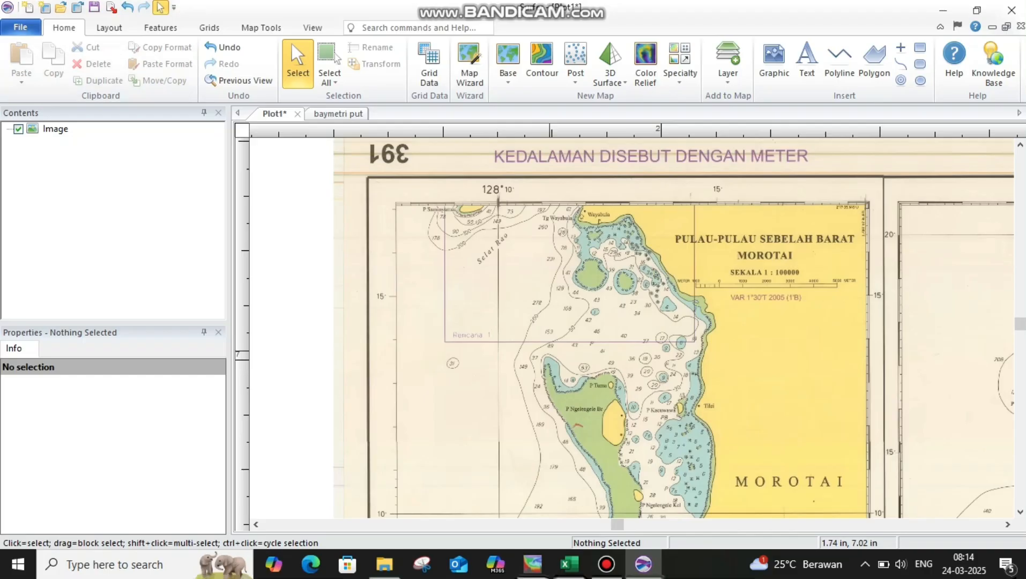
pyautogui.hotkey('alt', 'f')
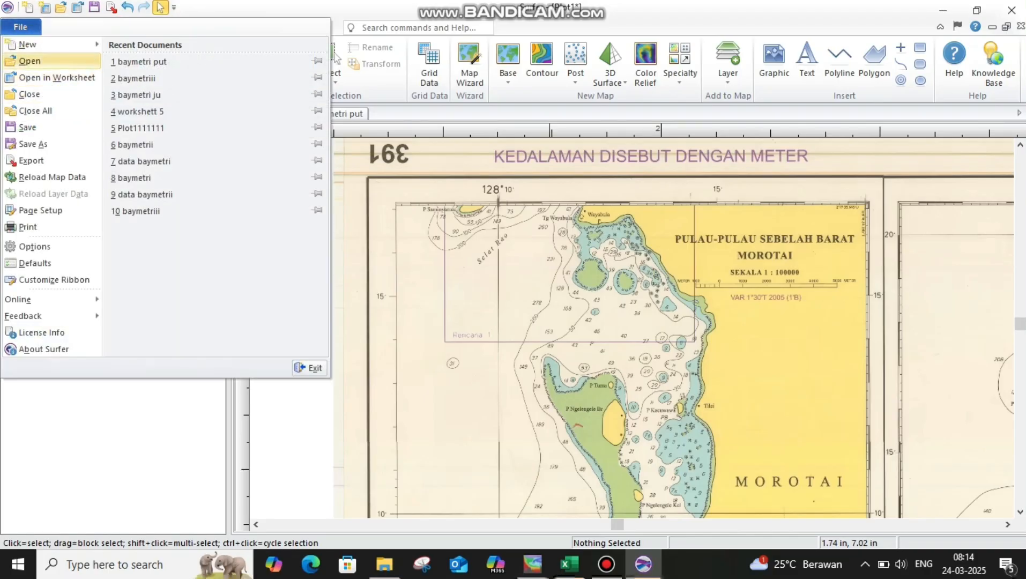
pyautogui.click(30, 61)
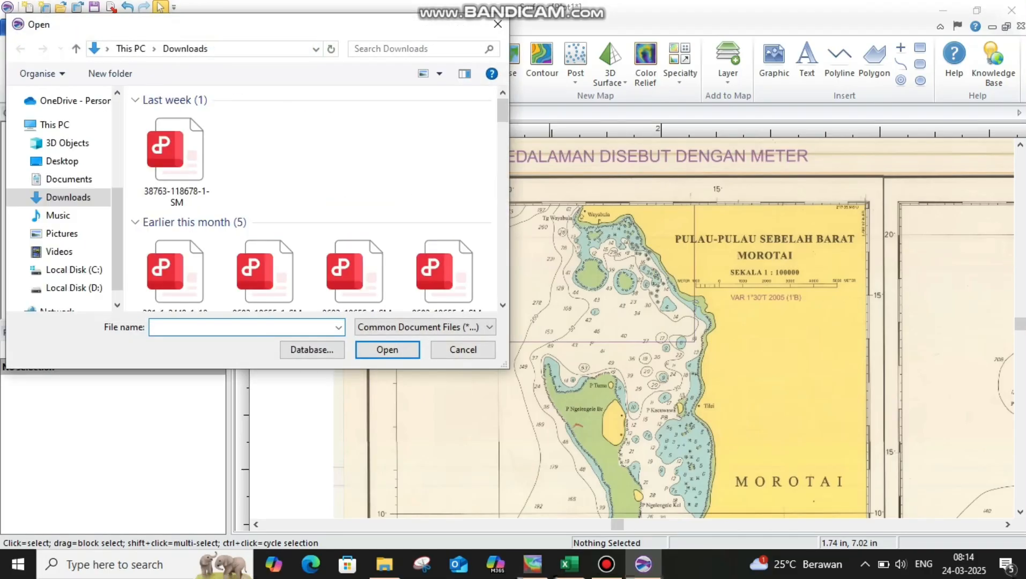
pyautogui.click(177, 156)
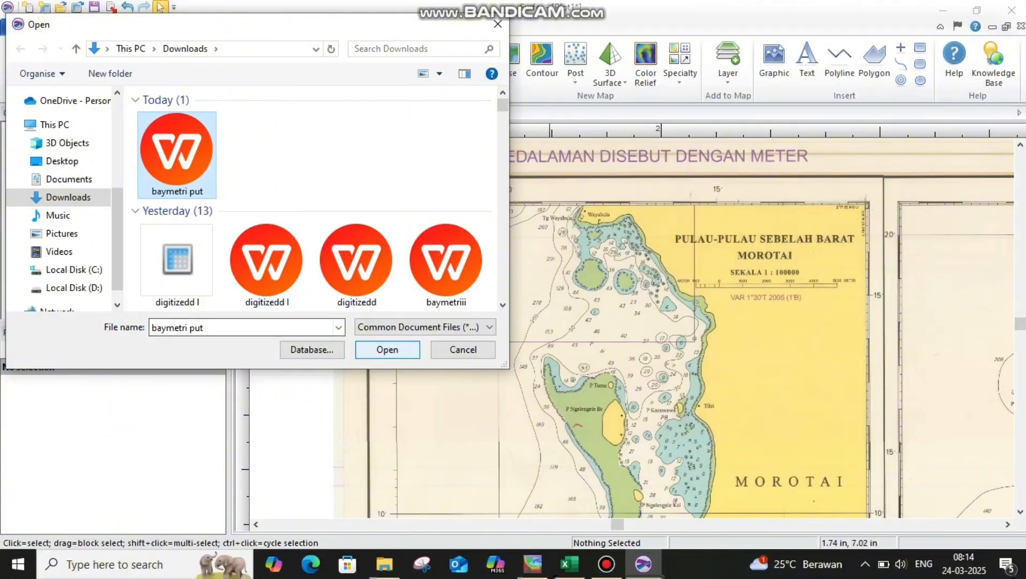
pyautogui.click(387, 349)
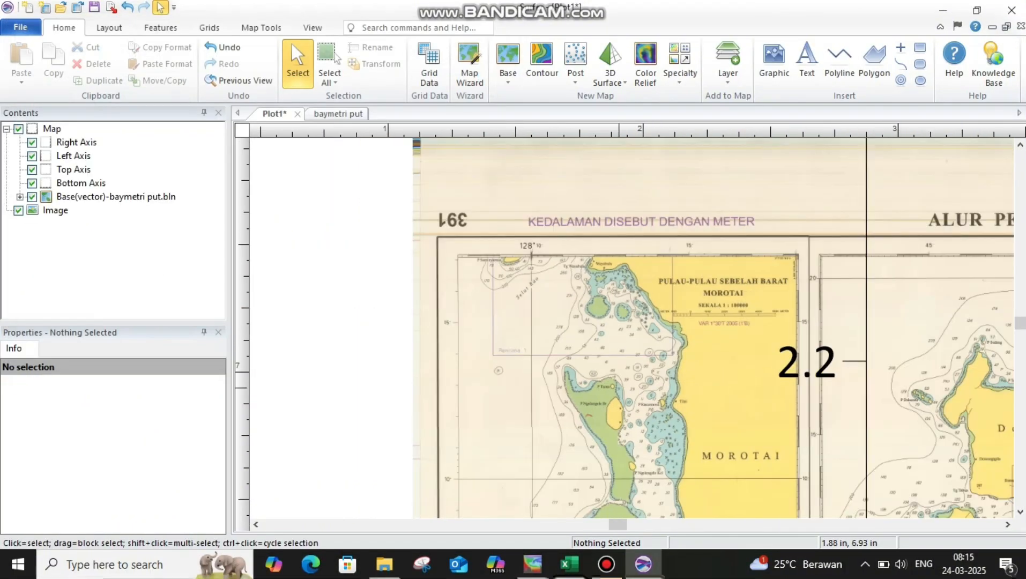
pyautogui.scroll(-5, 627, 383)
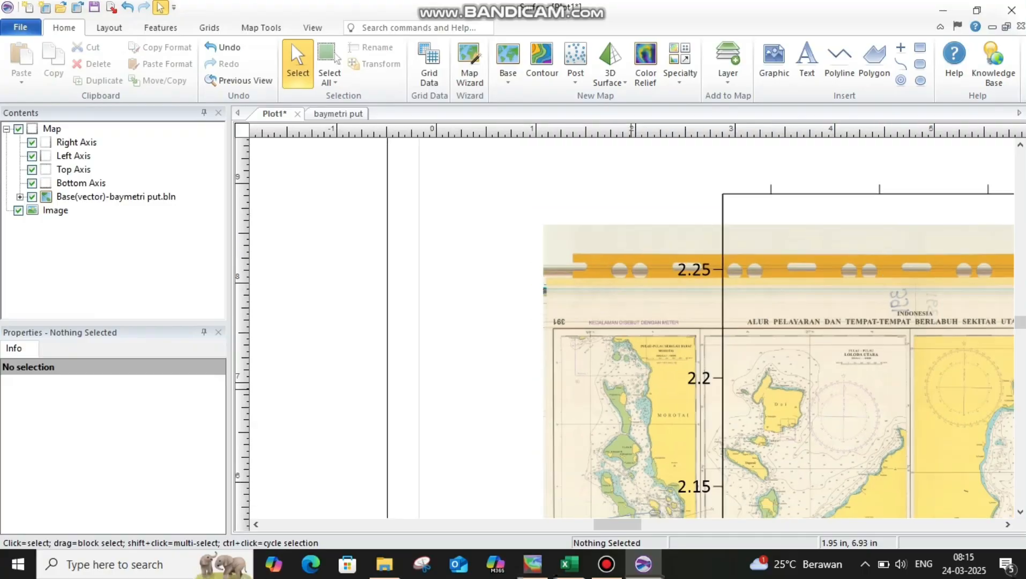
# Shrink the baymetri put map proportionally and move its frame over the western Morotai inset of the chart image.
pyautogui.scroll(-2, 627, 384)
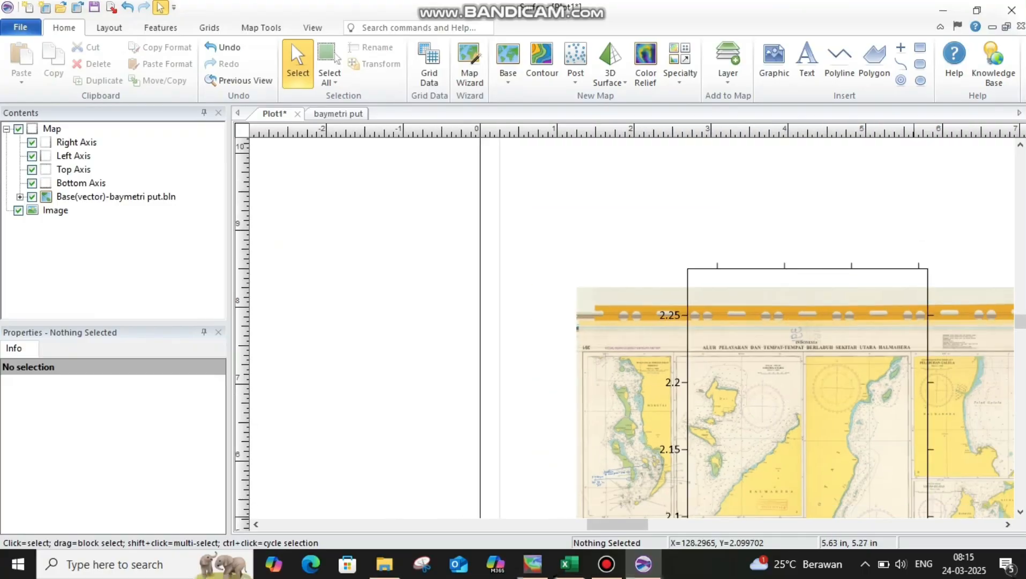
pyautogui.click(1008, 525)
pyautogui.click(1008, 524)
pyautogui.click(1020, 512)
pyautogui.click(1020, 512)
pyautogui.click(1020, 512)
pyautogui.click(1020, 511)
pyautogui.click(1020, 512)
pyautogui.scroll(-2, 767, 430)
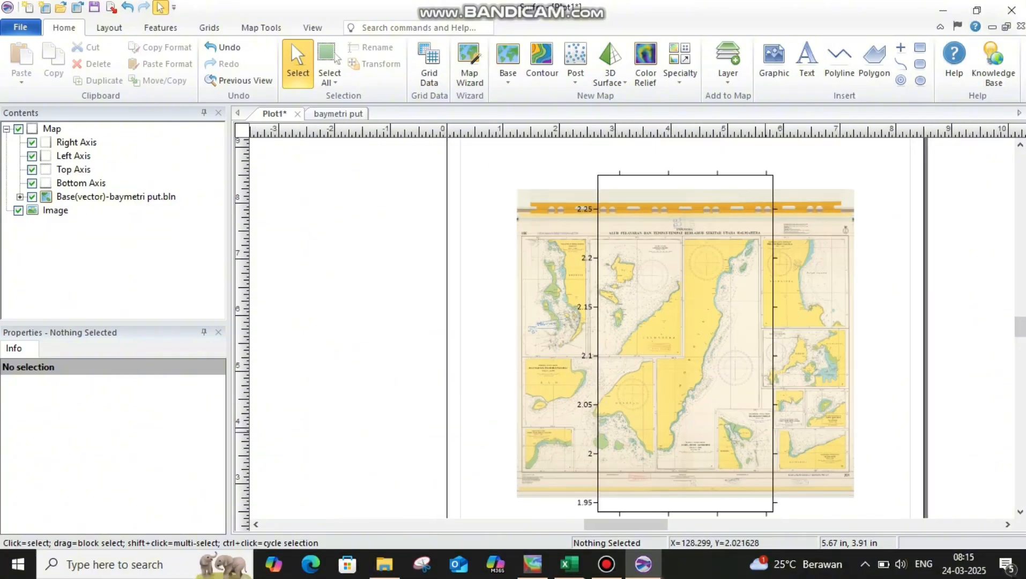
pyautogui.click(762, 481)
pyautogui.click(797, 493)
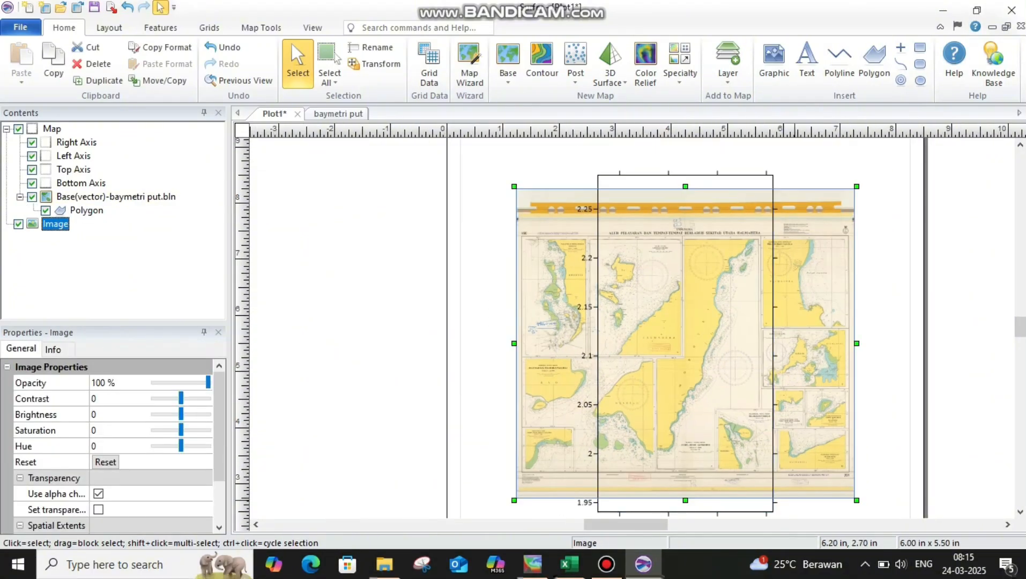
pyautogui.click(774, 512)
pyautogui.moveTo(780, 169); pyautogui.dragTo(647, 400)
pyautogui.moveTo(616, 490); pyautogui.dragTo(559, 325)
# Fine-tune the map frame's size and position to match the inset border, and deselect the map.
pyautogui.scroll(8, 554, 325)
pyautogui.scroll(2, 587, 271)
pyautogui.moveTo(474, 492); pyautogui.dragTo(472, 498)
pyautogui.moveTo(542, 424); pyautogui.dragTo(538, 425)
pyautogui.click(381, 418)
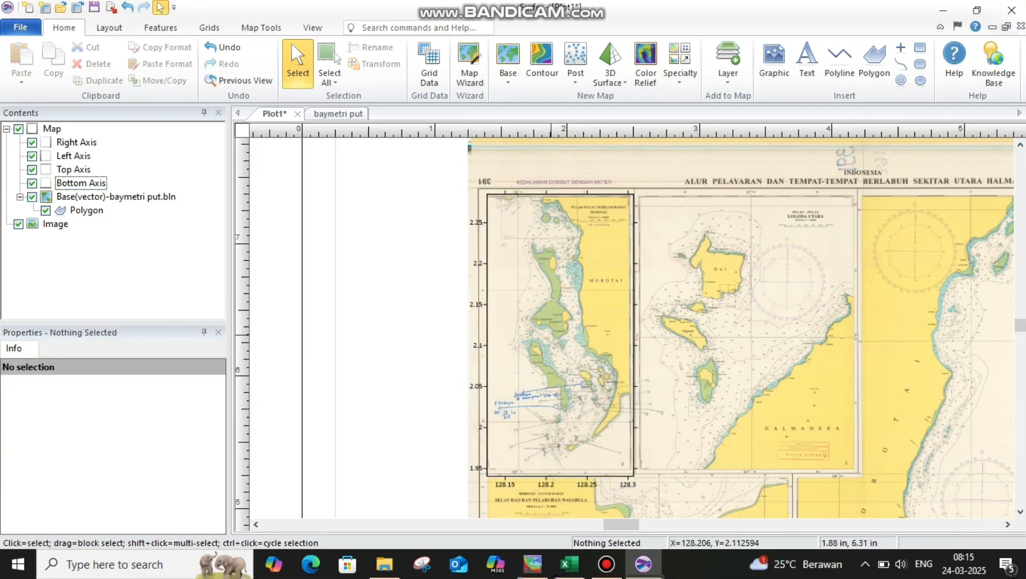
# Digitize the 78 and 178 soundings near P Saminyamau on the baymetri put base layer, adding depths -78 and -178.
pyautogui.scroll(2, 543, 325)
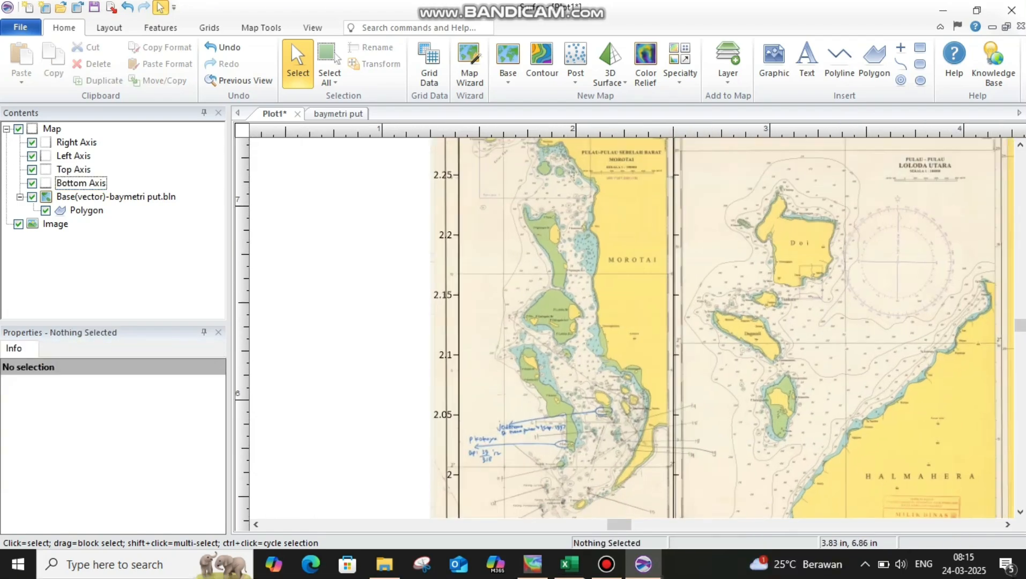
pyautogui.scroll(1, 521, 252)
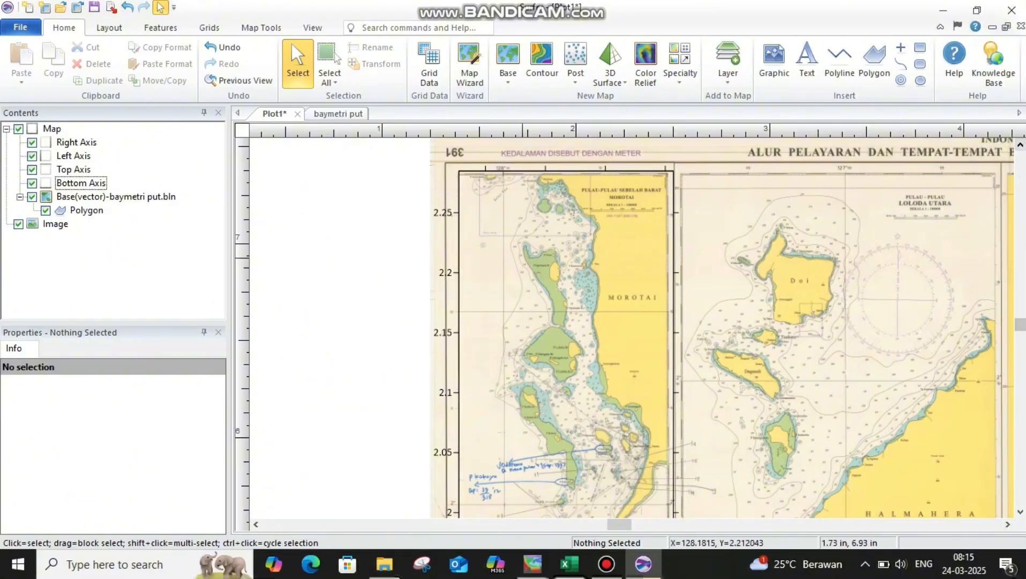
pyautogui.scroll(1, 508, 245)
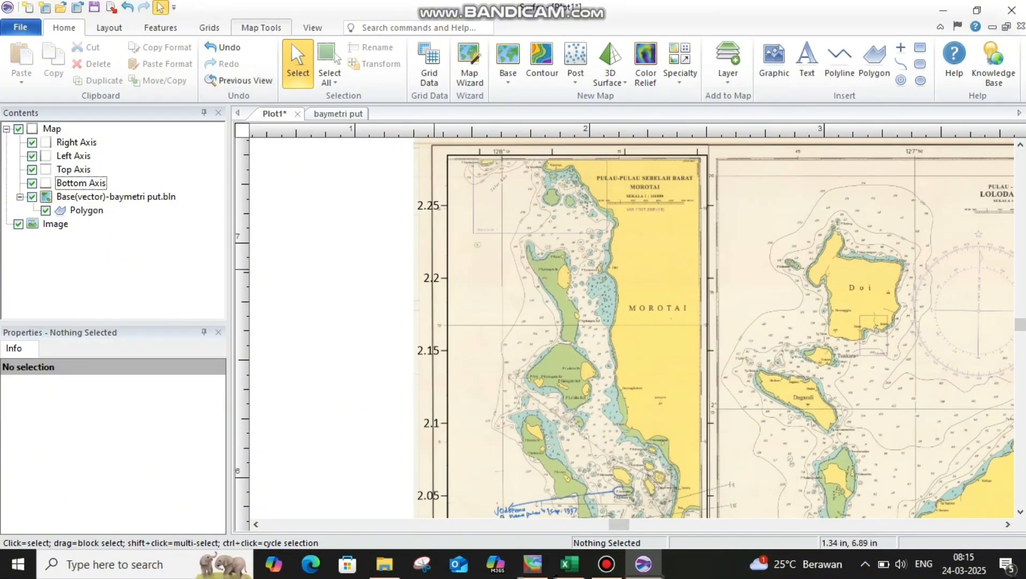
pyautogui.click(261, 27)
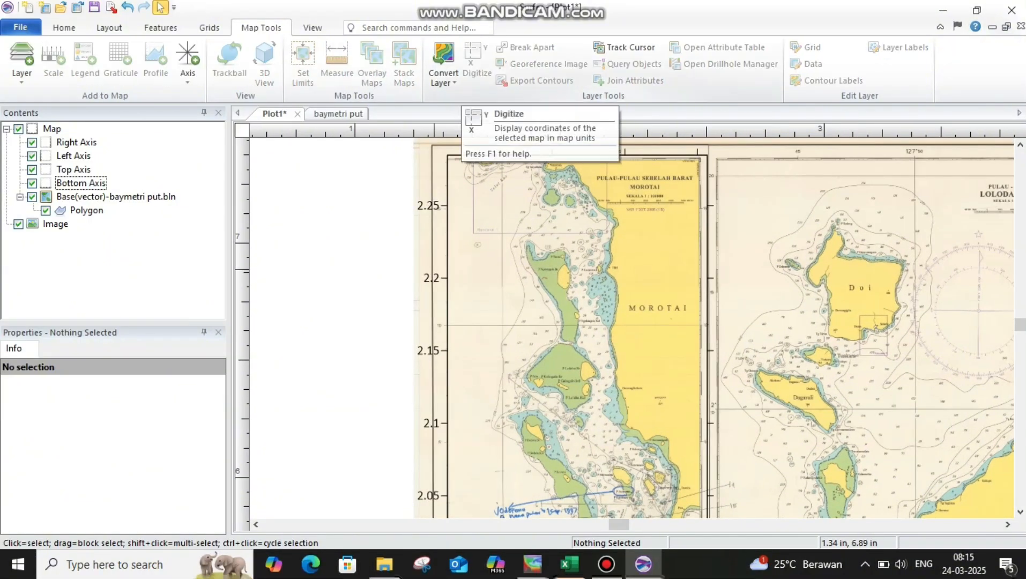
pyautogui.click(116, 197)
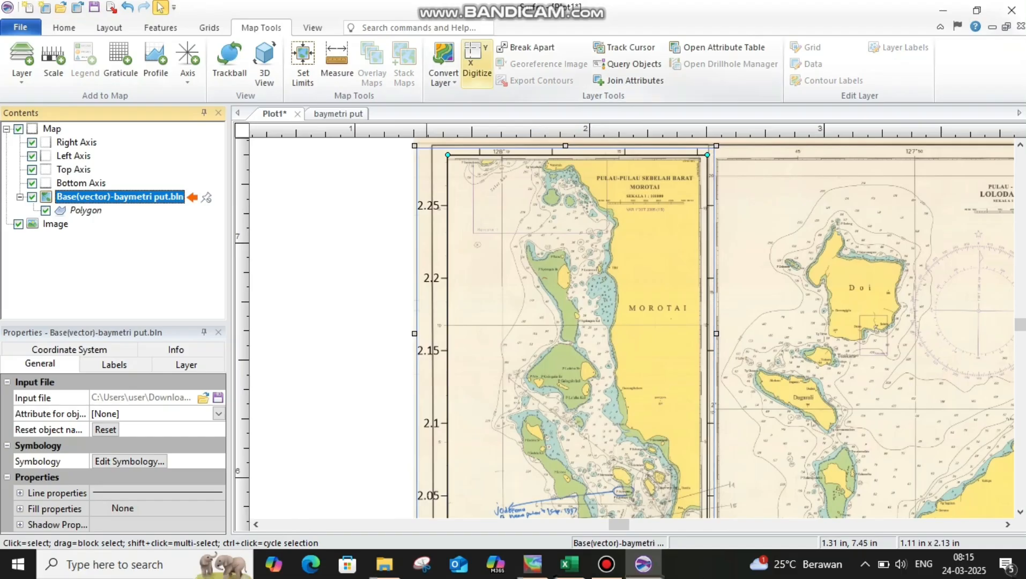
pyautogui.click(476, 63)
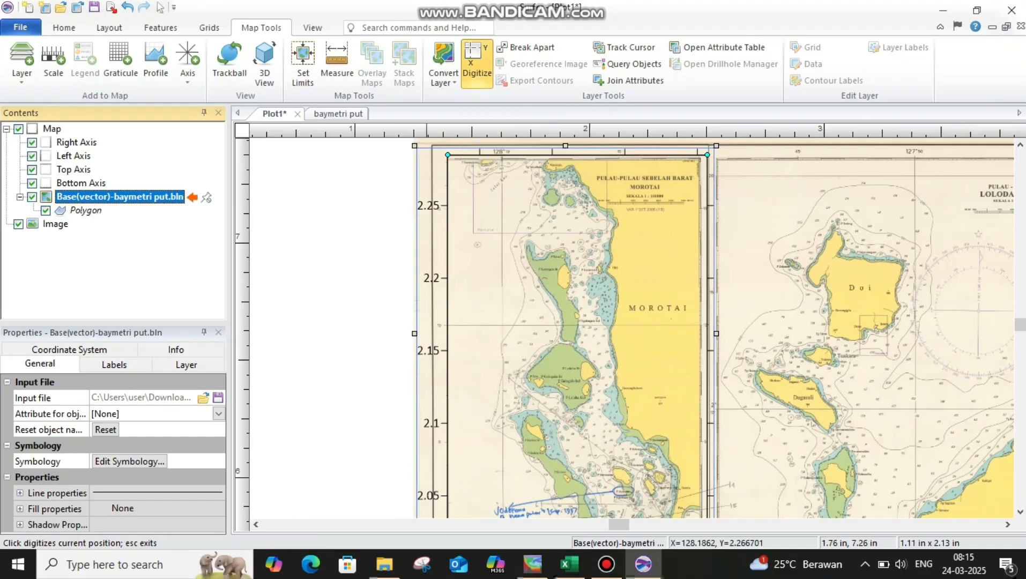
pyautogui.scroll(5, 529, 189)
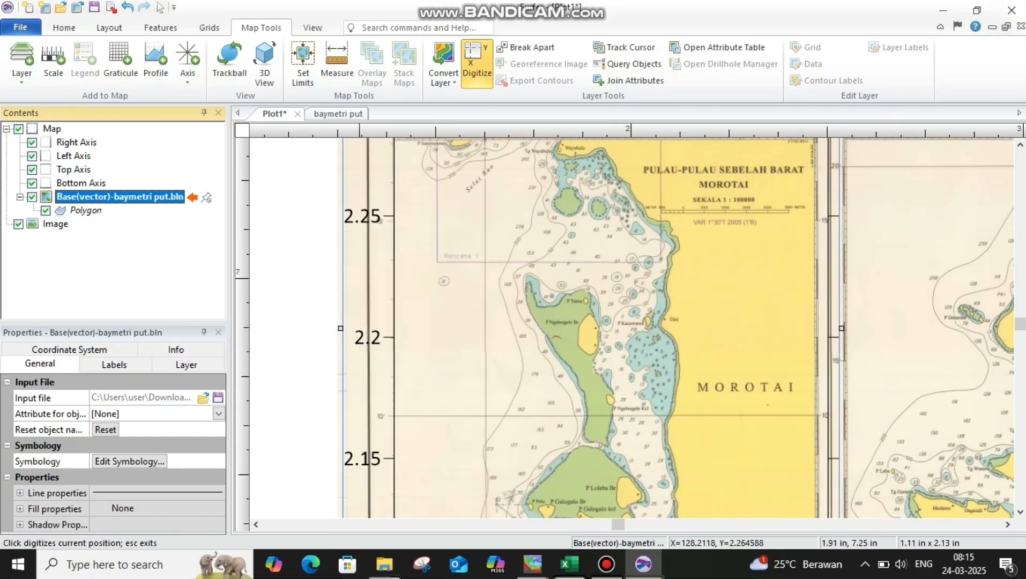
pyautogui.click(1021, 145)
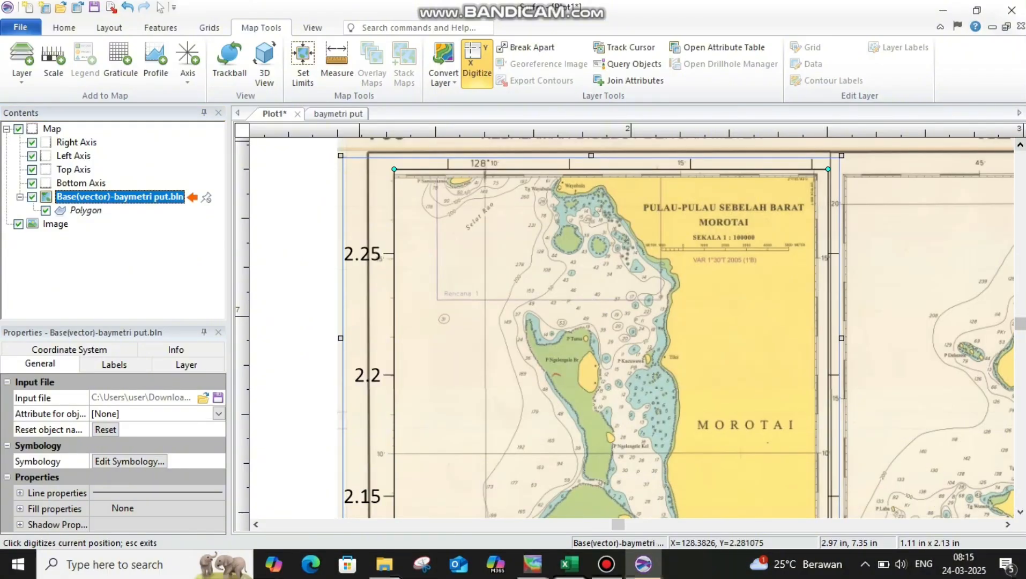
pyautogui.click(1020, 144)
pyautogui.scroll(3, 423, 209)
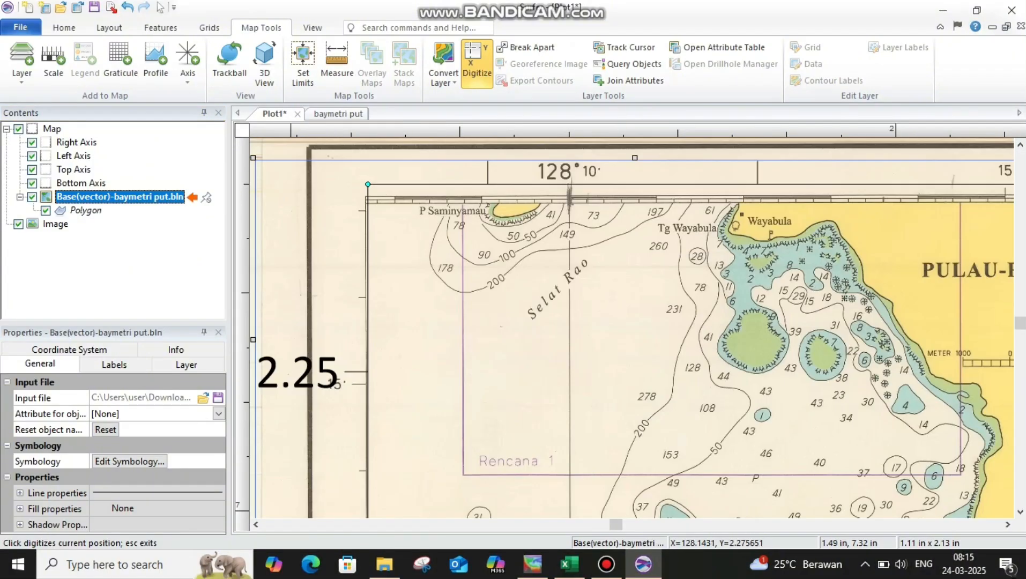
pyautogui.click(460, 227)
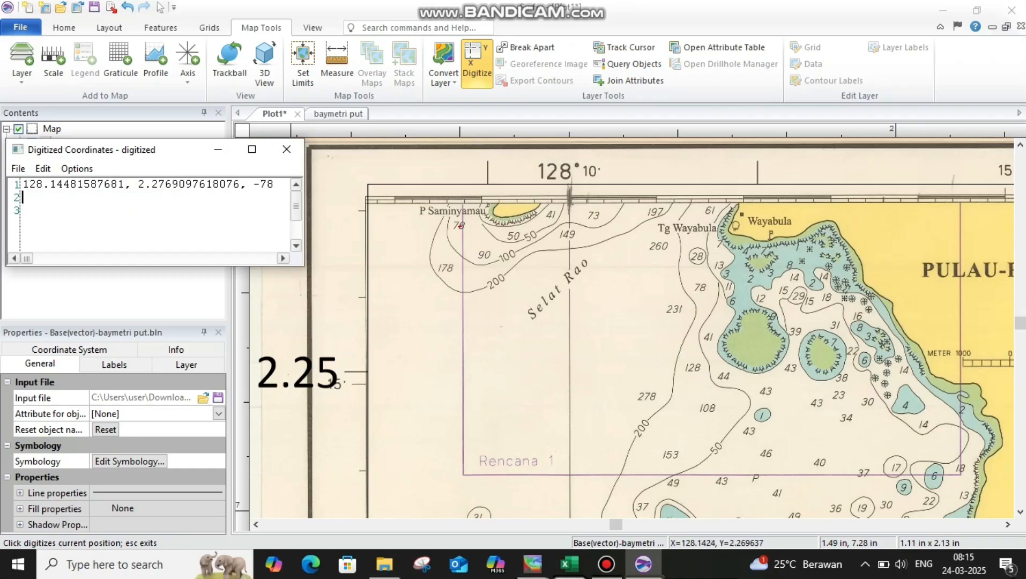
pyautogui.click(446, 267)
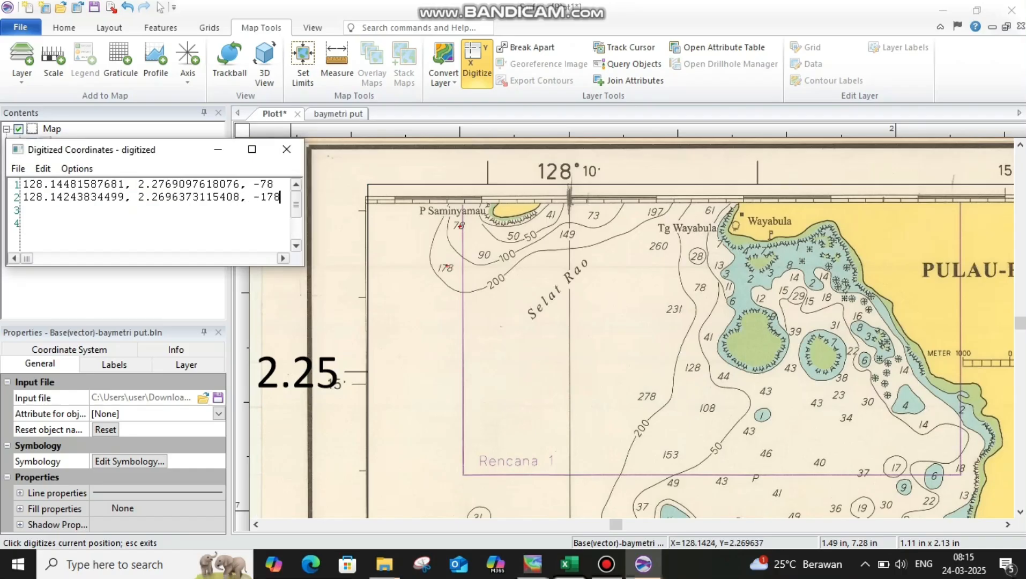
# Digitize the 90, 200 and 100 depths near P Saminyamau, adding -90, -200 and -100 to their coordinates.
pyautogui.click(484, 254)
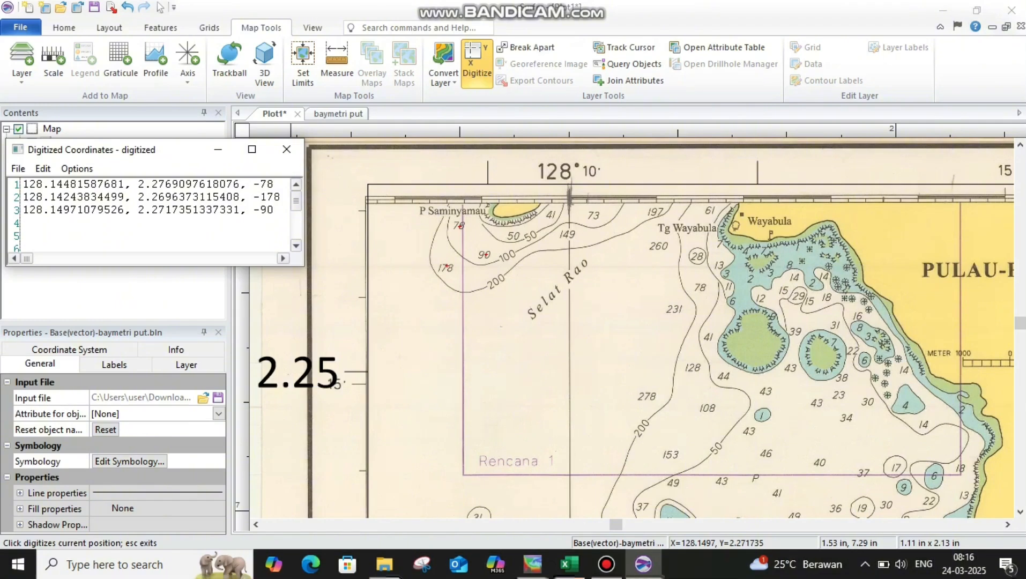
pyautogui.click(496, 280)
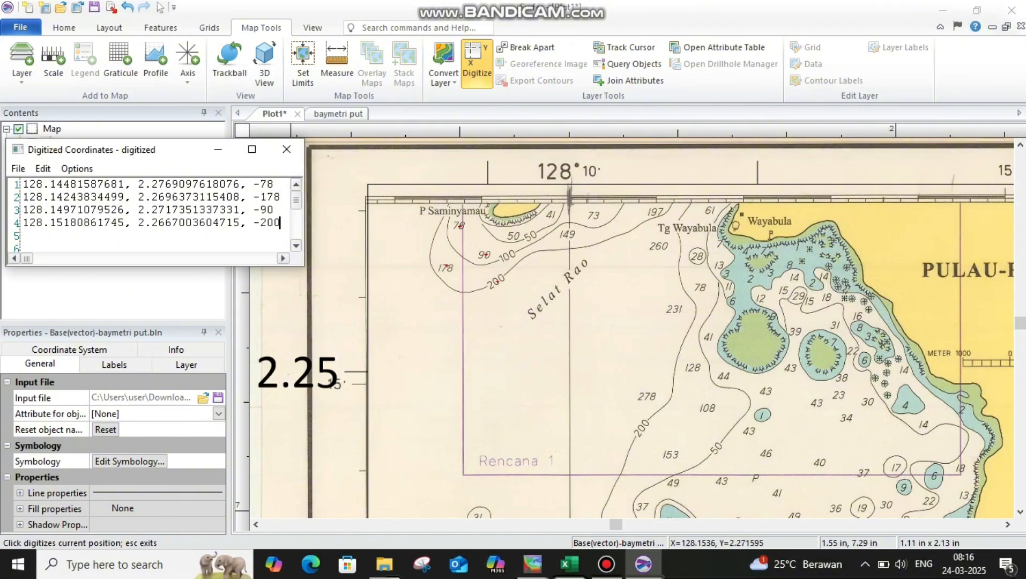
pyautogui.click(506, 255)
pyautogui.write(', -100')
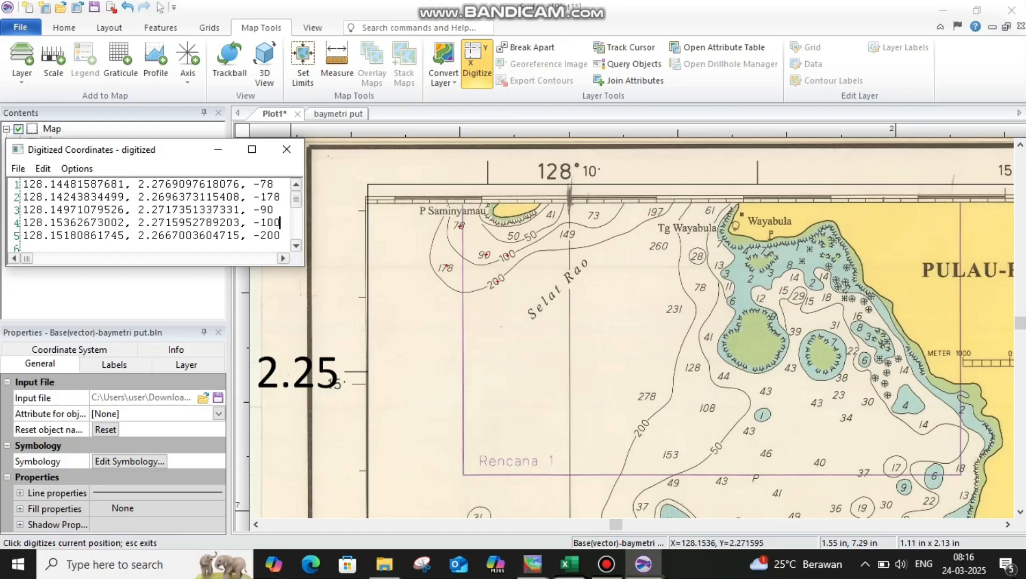
pyautogui.press('Down')
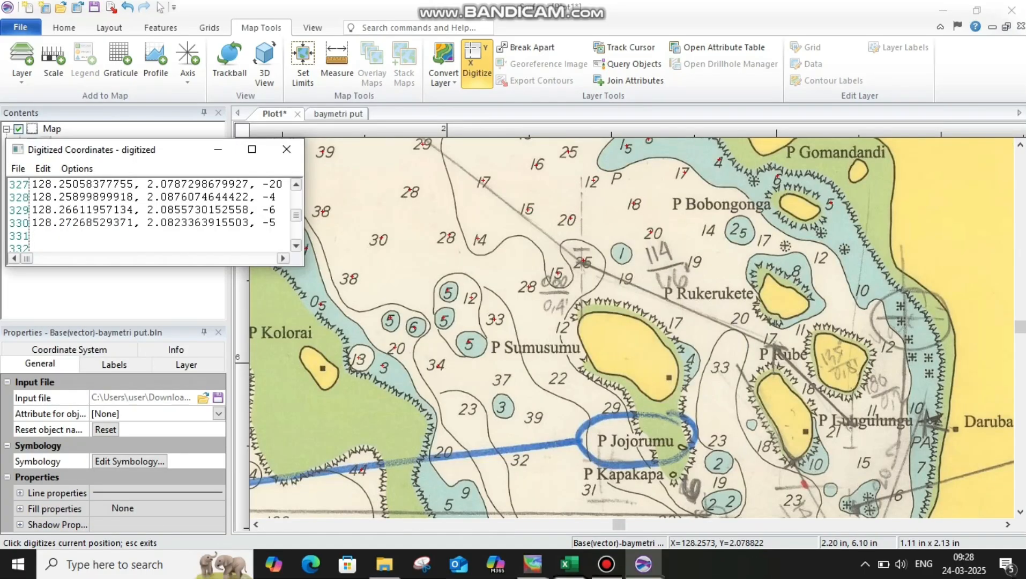
# Digitize the 14 and 1 soundings near P Bobongonga and P Rukerukete, adding depths -14 and -1.
pyautogui.click(706, 231)
pyautogui.click(257, 223)
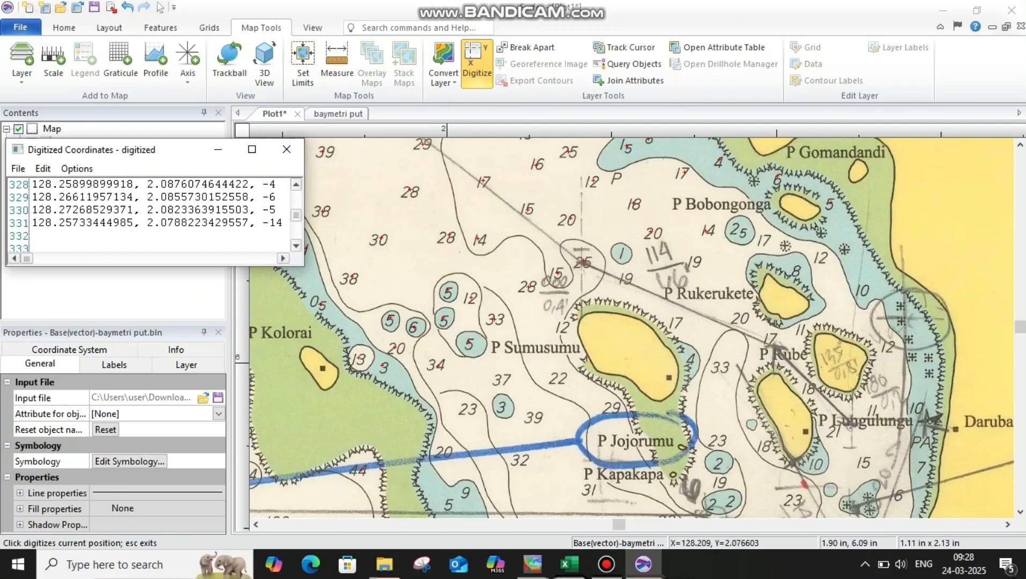
pyautogui.click(621, 250)
pyautogui.click(257, 223)
pyautogui.write(', -1')
# Digitize the two 19 soundings west of P Rukerukete with depth -19 each, and mark the 17 sounding southeast of P Bobongonga.
pyautogui.click(629, 277)
pyautogui.click(257, 223)
pyautogui.write(', 2.0731813702118,')
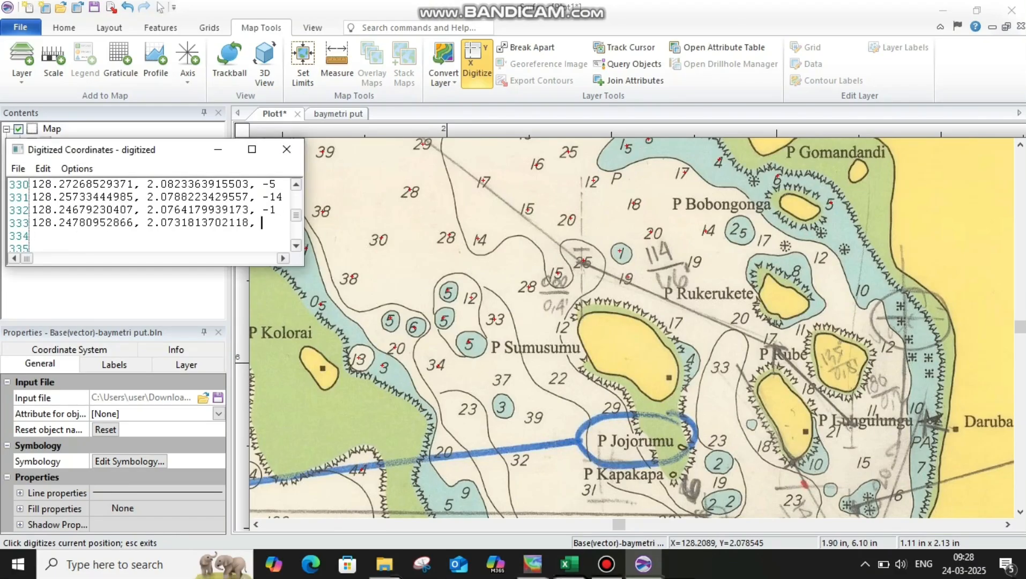
pyautogui.write('-19')
pyautogui.click(695, 261)
pyautogui.click(257, 223)
pyautogui.write(', -19')
pyautogui.click(767, 236)
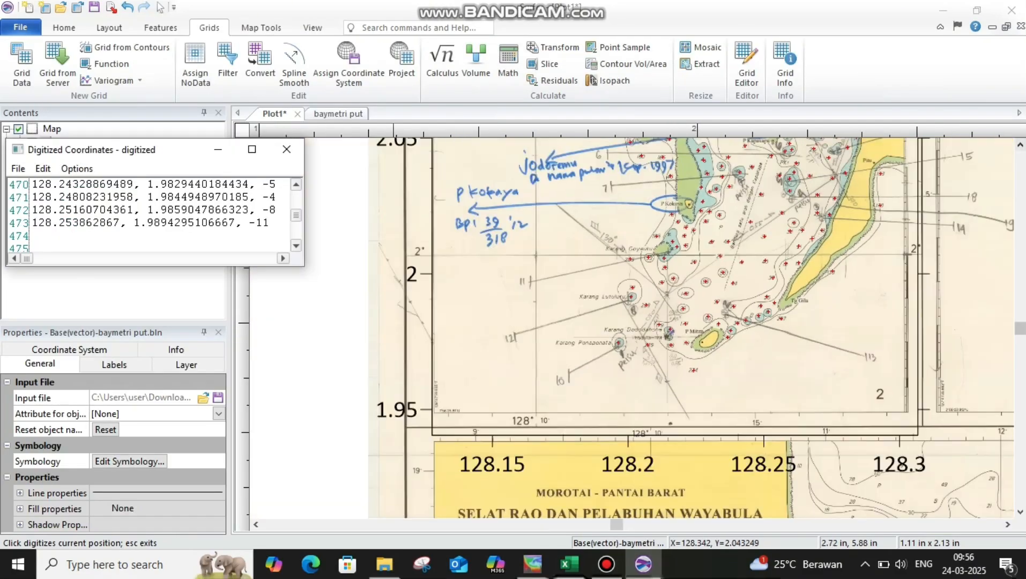
# Save the digitized coordinates as the blanking file digitized put.bln in Downloads.
pyautogui.click(1021, 145)
pyautogui.click(1020, 145)
pyautogui.click(1020, 145)
pyautogui.click(1020, 145)
pyautogui.click(18, 169)
pyautogui.click(45, 202)
pyautogui.click(225, 290)
pyautogui.click(215, 304)
pyautogui.click(204, 271)
pyautogui.write('put')
pyautogui.click(388, 349)
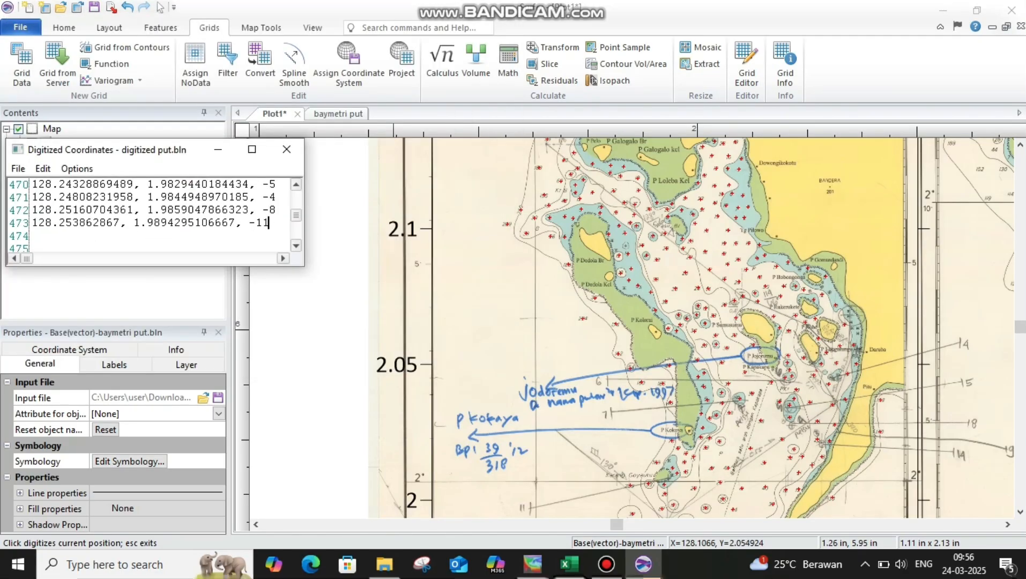
# Trace the coastline at Tg Wayabula with closely spaced digitized points without depth values.
pyautogui.scroll(2, 661, 188)
pyautogui.scroll(5, 624, 327)
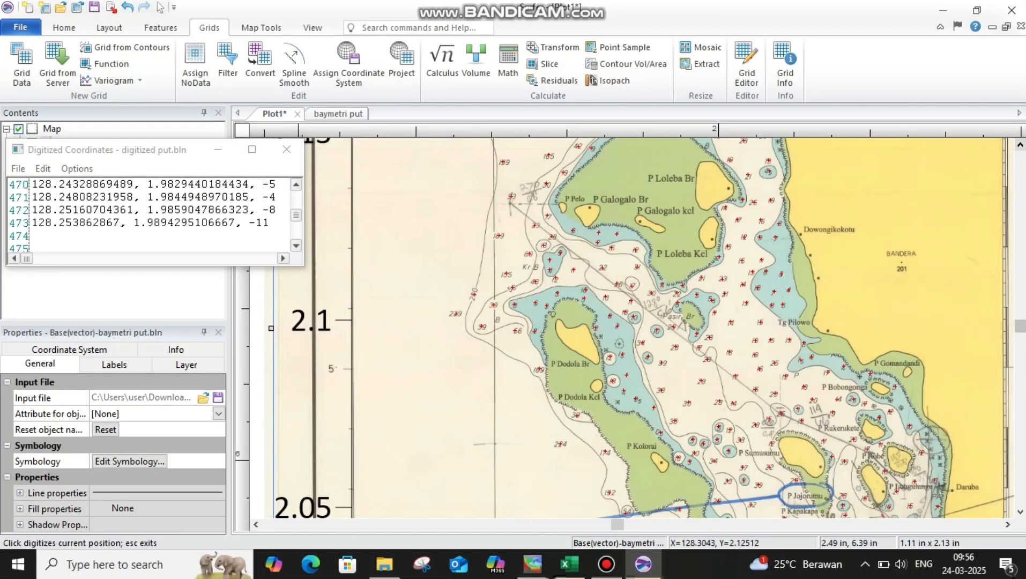
pyautogui.scroll(6, 1012, 451)
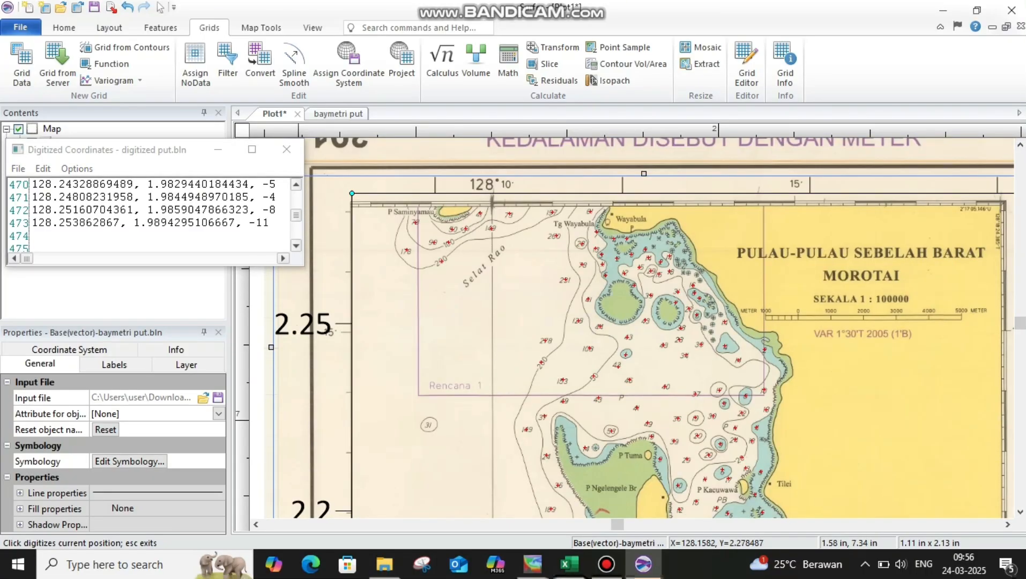
pyautogui.scroll(3, 610, 217)
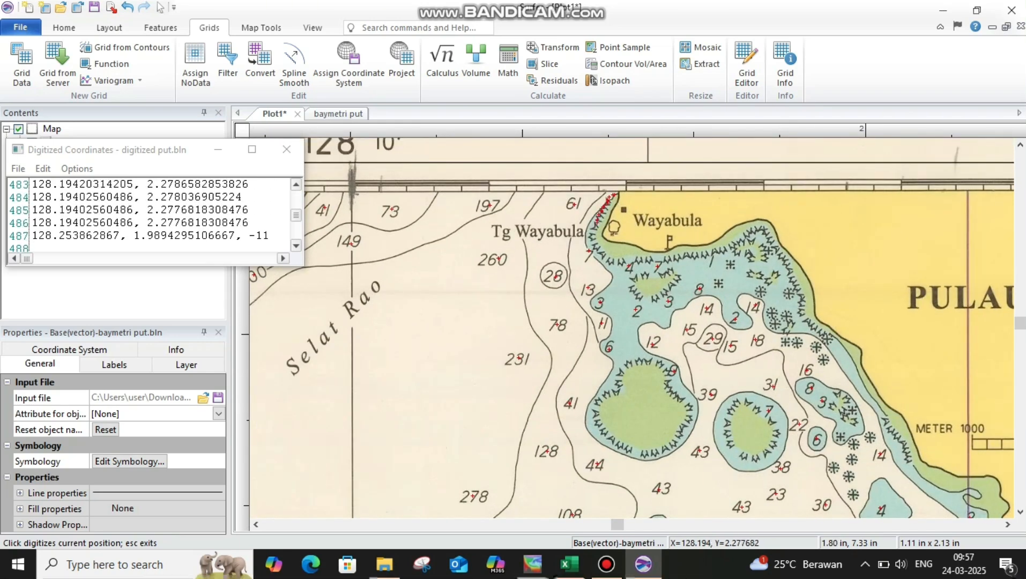
pyautogui.moveTo(600, 246); pyautogui.dragTo(617, 259)
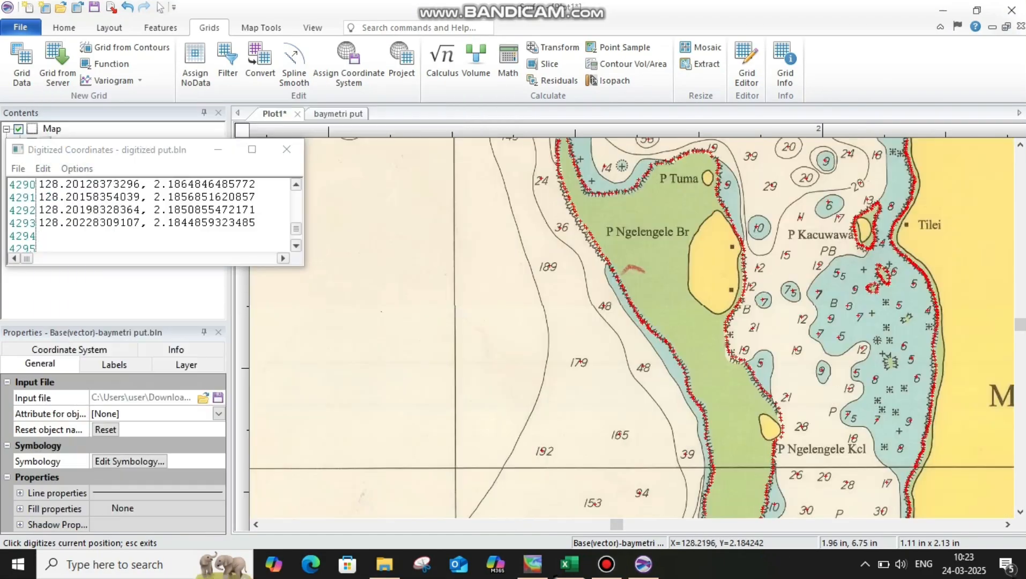
# Save the digitized coordinates with the traced coastlines as a separate blanking file, digitized putt, in Downloads.
pyautogui.scroll(-2, 839, 352)
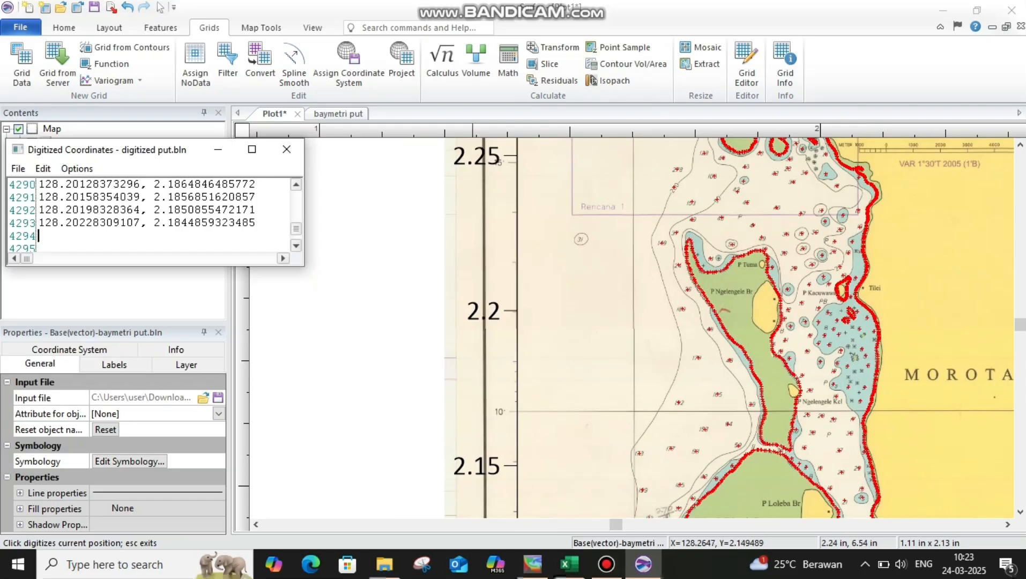
pyautogui.click(1008, 525)
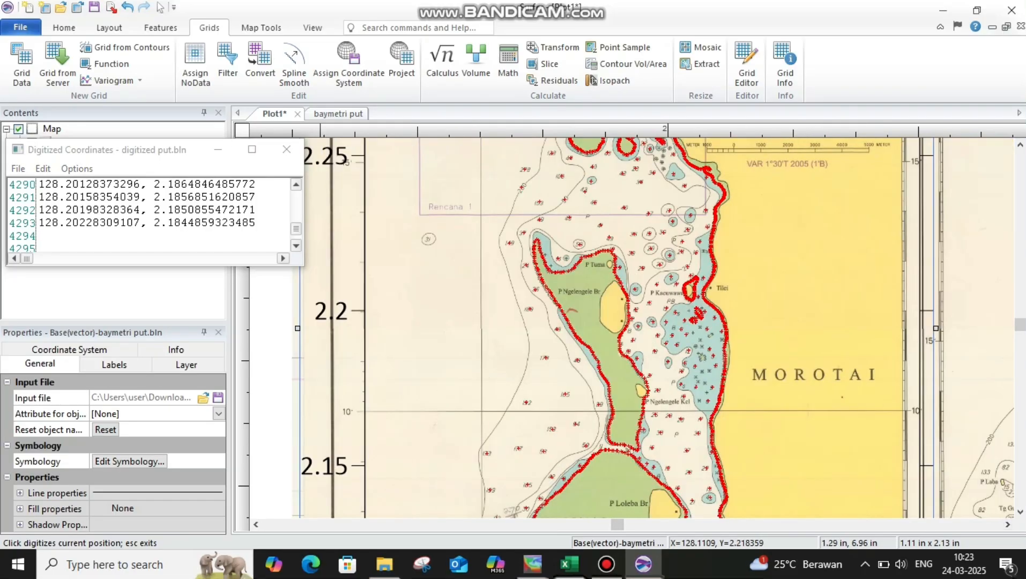
pyautogui.click(18, 168)
pyautogui.click(59, 219)
pyautogui.click(302, 290)
pyautogui.click(302, 271)
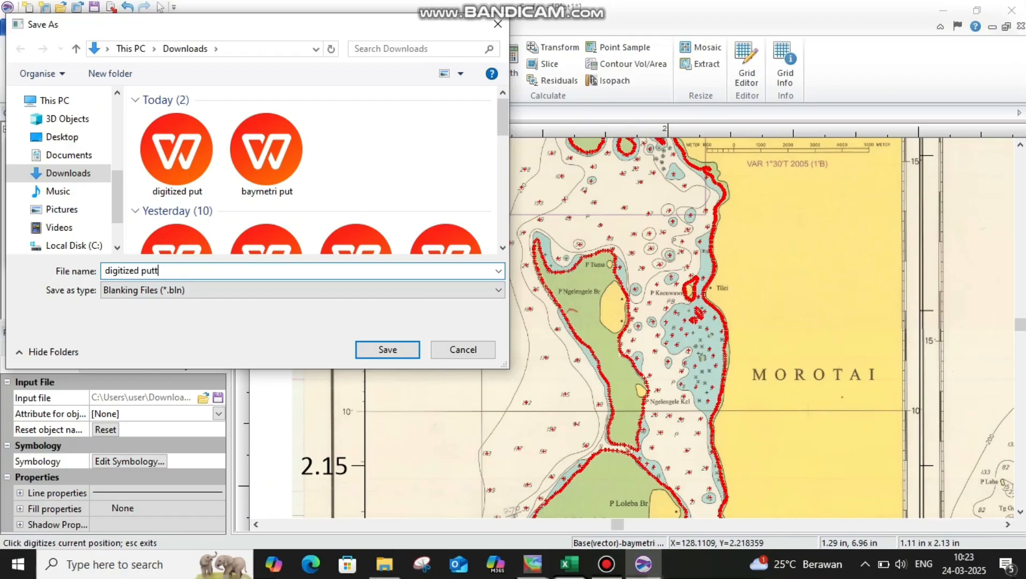
pyautogui.press('Return')
# End digitizing on the chart and return to the Select tool.
pyautogui.scroll(-3, 700, 312)
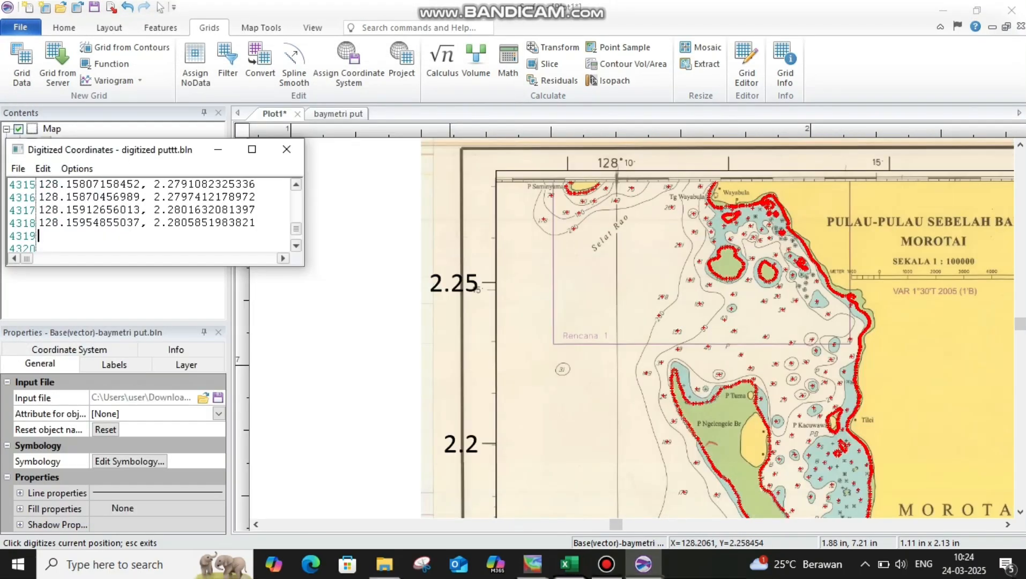
pyautogui.scroll(-2, 681, 308)
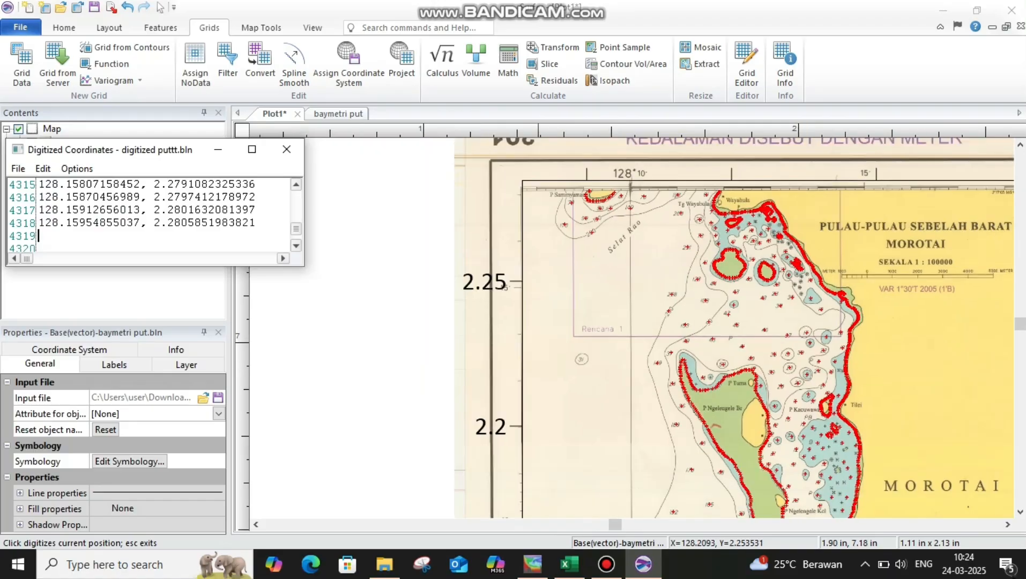
pyautogui.press('Escape')
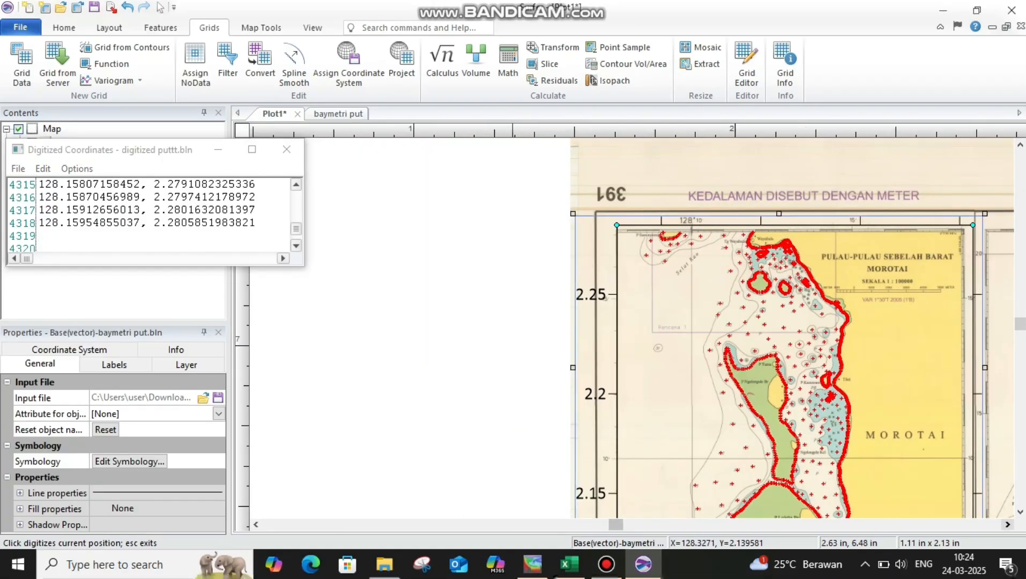
pyautogui.click(1007, 525)
pyautogui.click(64, 28)
pyautogui.click(292, 43)
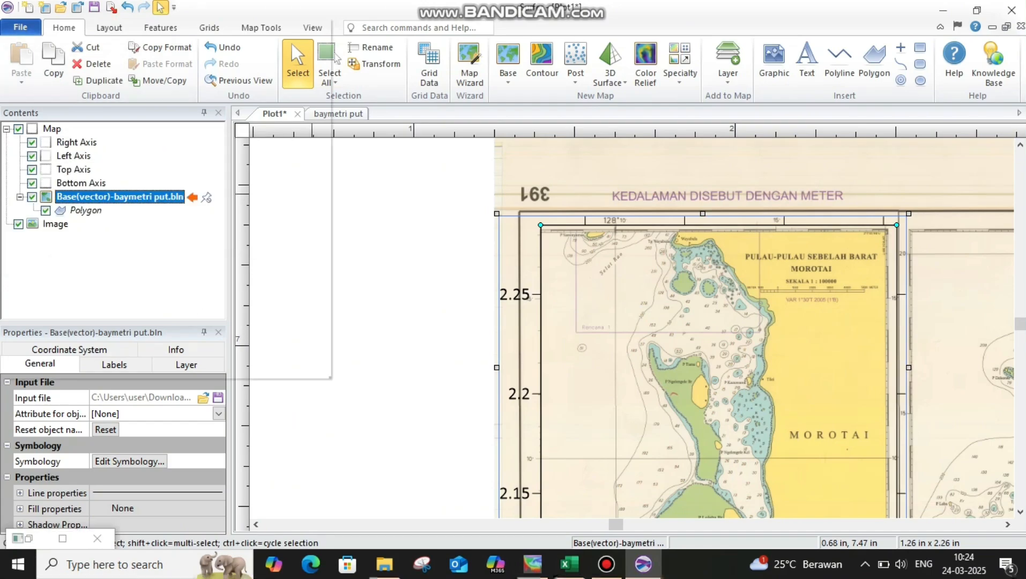
pyautogui.click(20, 28)
pyautogui.click(45, 61)
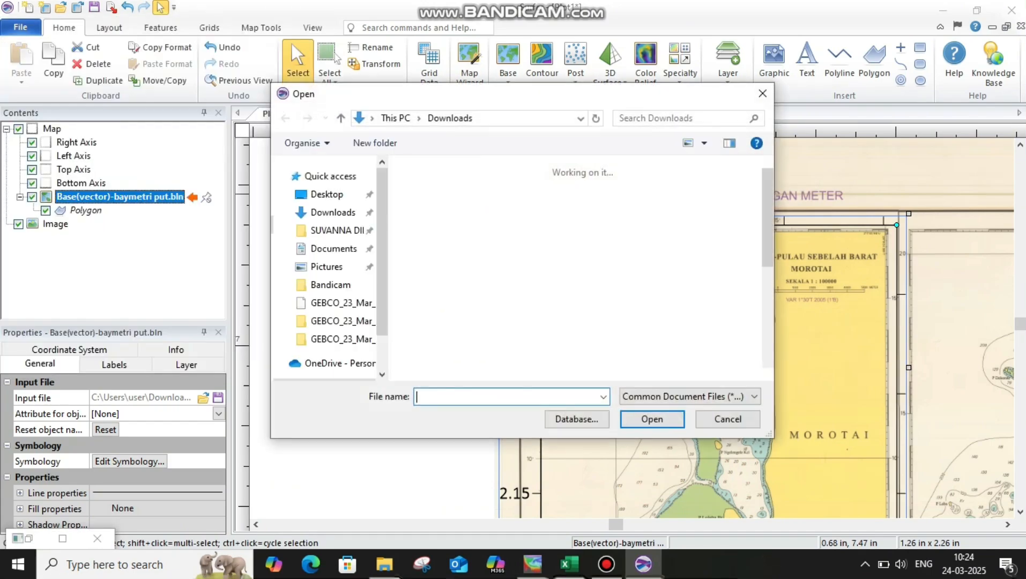
pyautogui.click(762, 94)
# Grid digitized puttt.bln from Downloads with Kriging, using columns A, B and C as X, Y and Z, and add the result as a contour map.
pyautogui.click(429, 60)
pyautogui.click(730, 105)
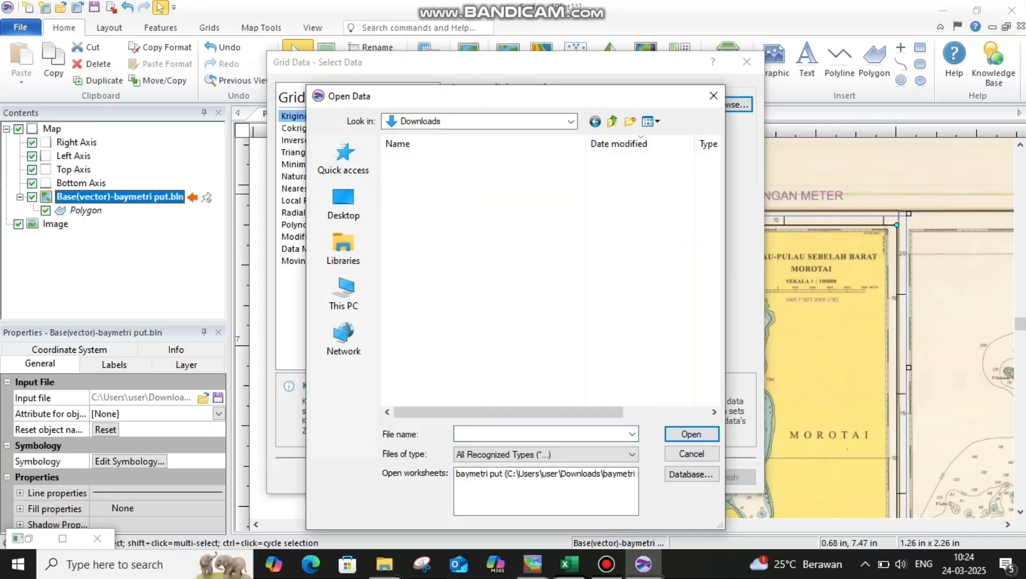
pyautogui.click(429, 176)
pyautogui.click(691, 434)
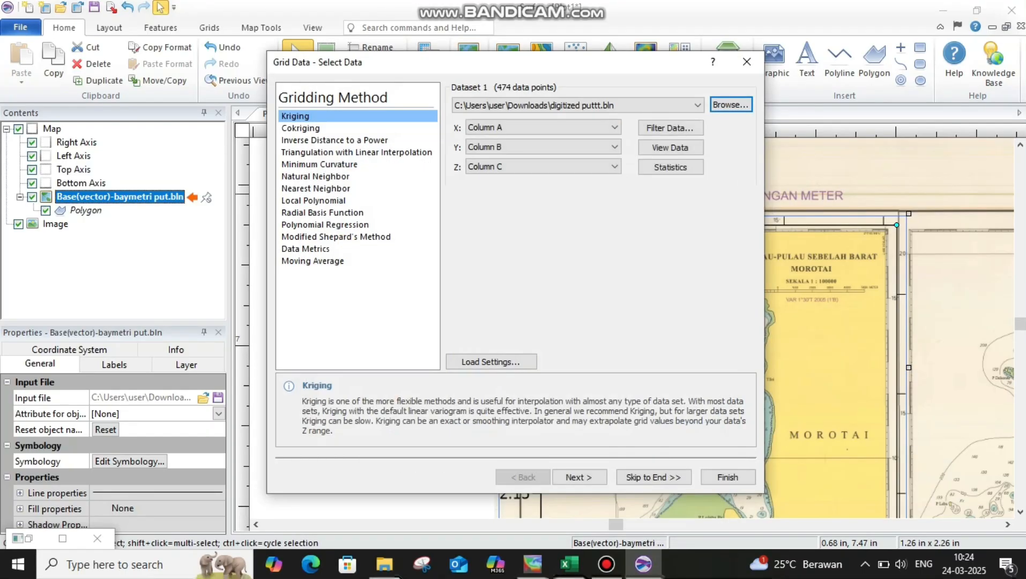
pyautogui.click(653, 477)
pyautogui.press('Return')
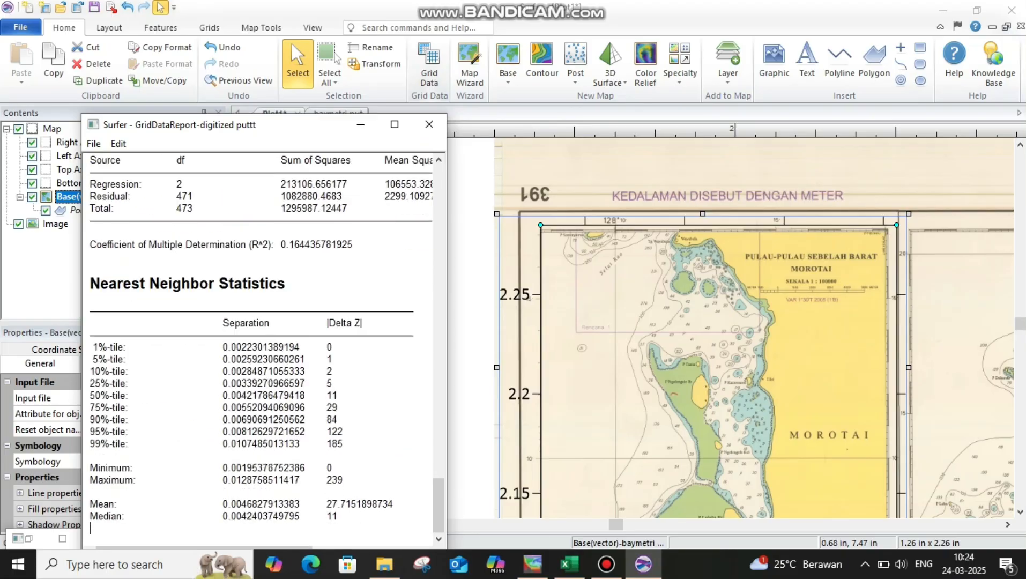
pyautogui.press('Return')
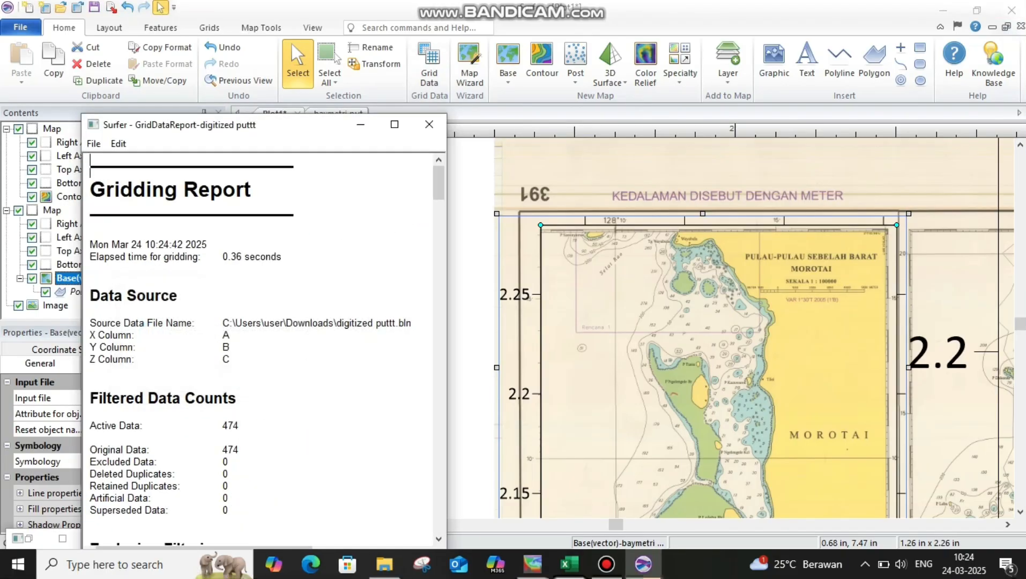
# Move the new contour map off the nautical chart into the empty space left of the page and select its contour layer.
pyautogui.scroll(-2, 898, 406)
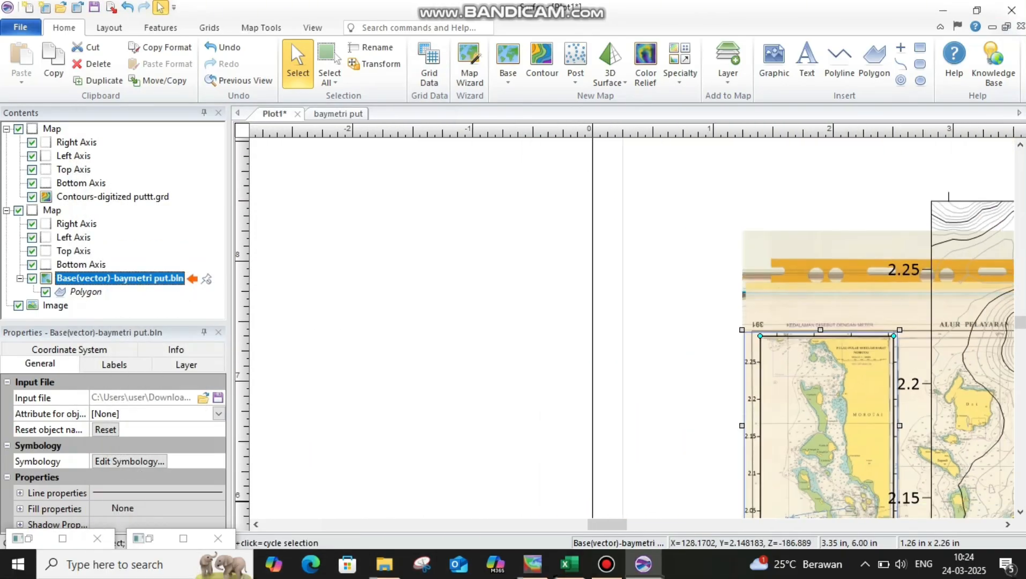
pyautogui.click(1008, 524)
pyautogui.scroll(-1, 875, 410)
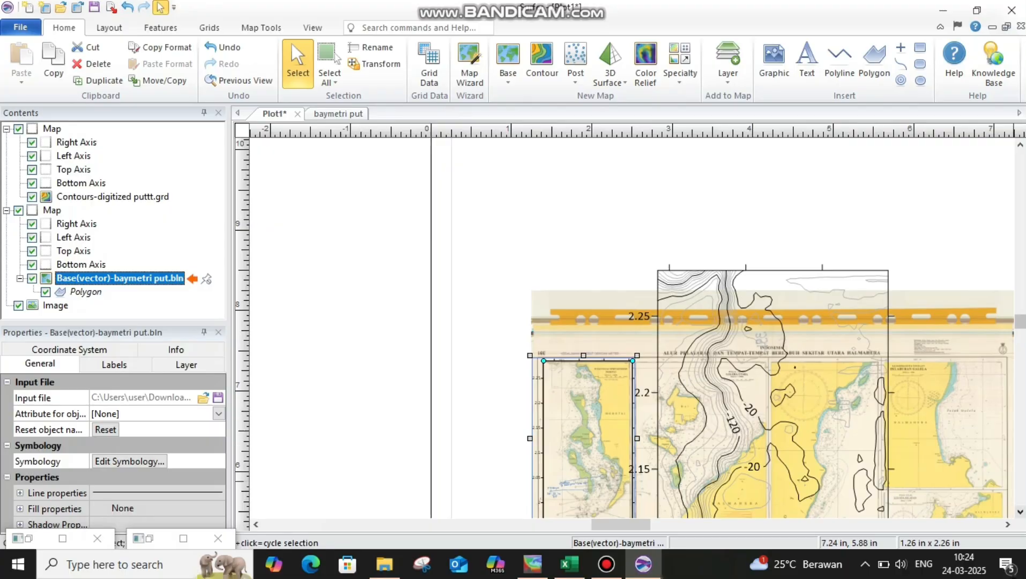
pyautogui.doubleClick(1020, 512)
pyautogui.scroll(-3, 951, 460)
pyautogui.doubleClick(1020, 512)
pyautogui.moveTo(835, 345); pyautogui.dragTo(402, 333)
pyautogui.click(533, 347)
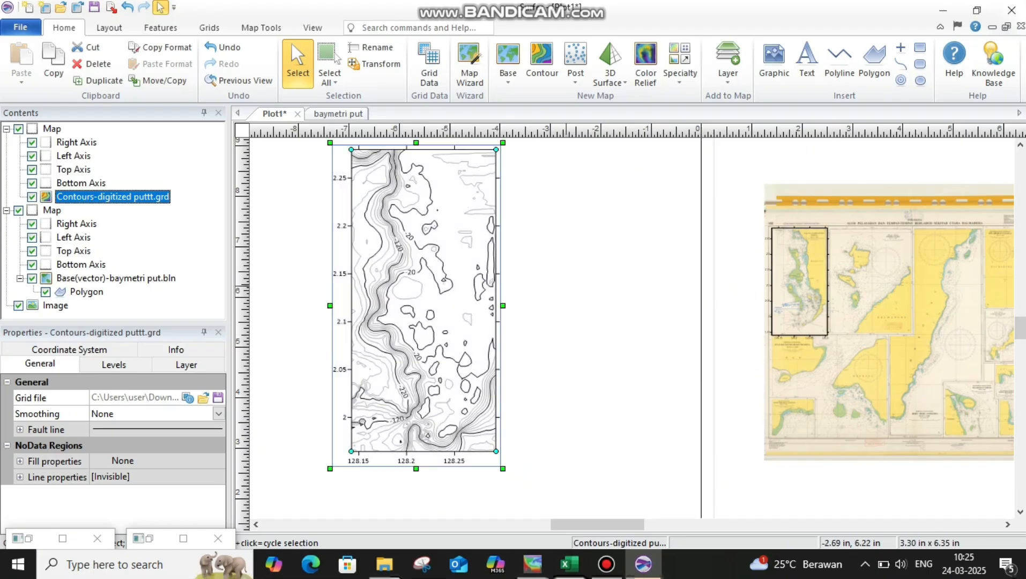
# Create a 3D surface map from digitized puttt.grd and arrange it between the contour map and the nautical chart.
pyautogui.click(610, 58)
pyautogui.doubleClick(429, 141)
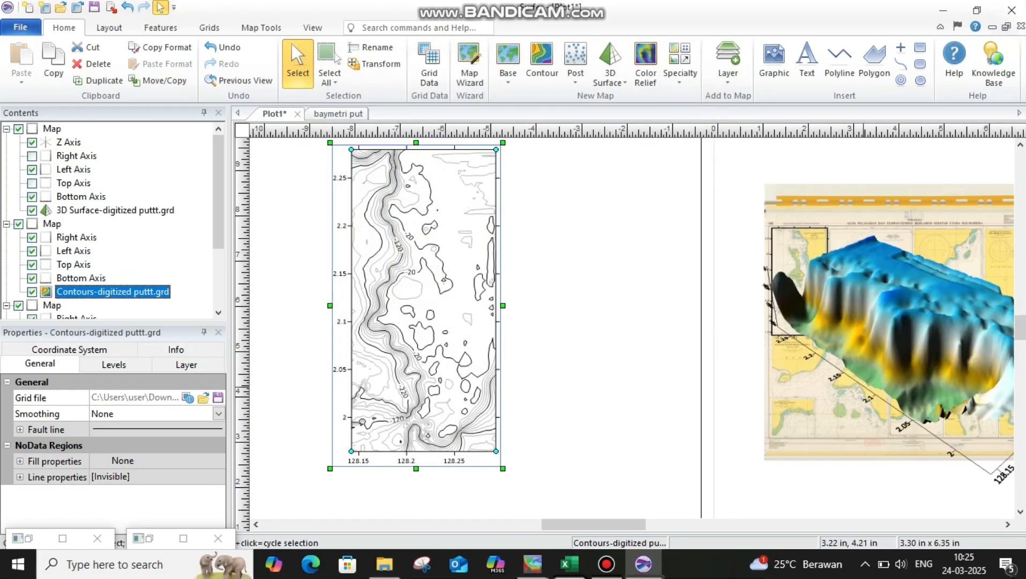
pyautogui.scroll(-2, 875, 389)
pyautogui.click(1008, 525)
pyautogui.click(1008, 525)
pyautogui.moveTo(740, 360); pyautogui.dragTo(518, 348)
pyautogui.moveTo(766, 332); pyautogui.dragTo(866, 287)
pyautogui.moveTo(535, 327); pyautogui.dragTo(578, 312)
pyautogui.click(791, 412)
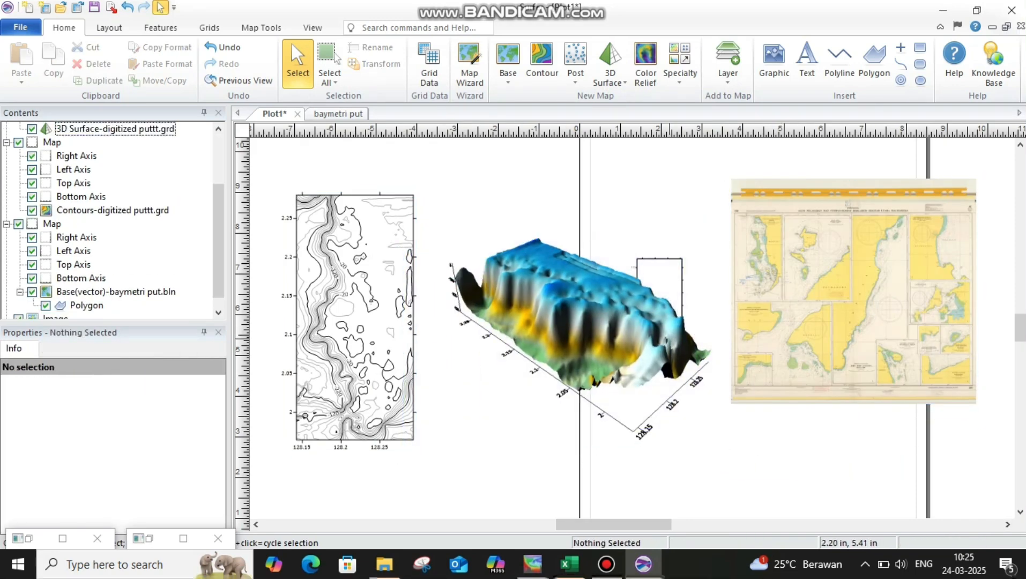
# Place the 3D surface clear of the chart page and turn on its base and color scale.
pyautogui.click(671, 292)
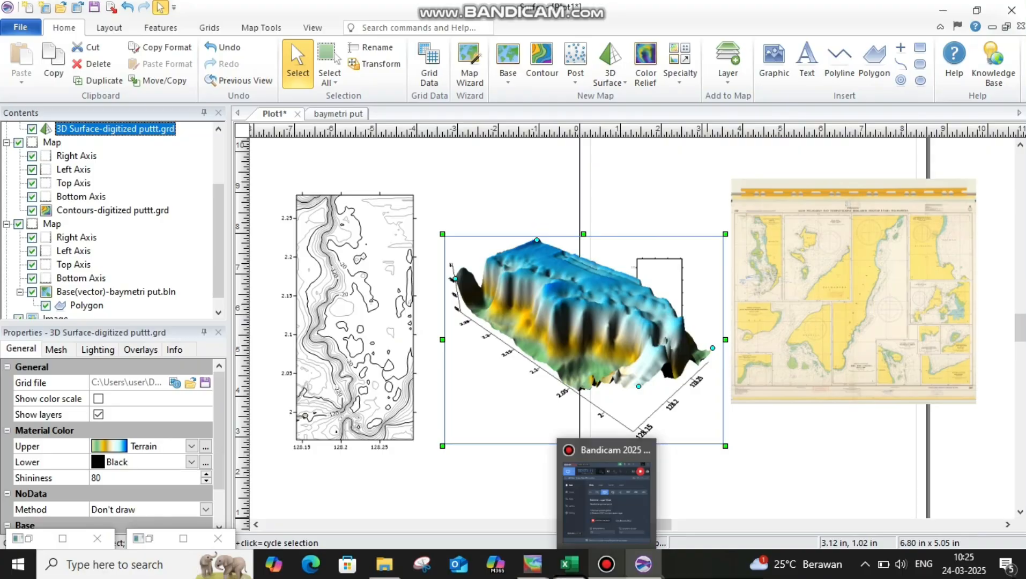
pyautogui.click(606, 564)
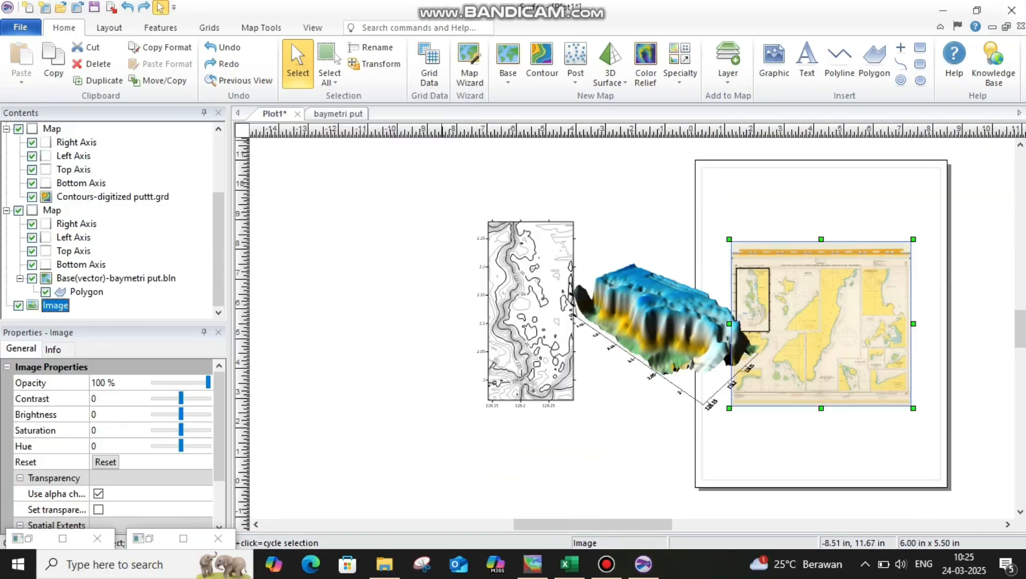
pyautogui.click(531, 311)
pyautogui.hotkey('ctrl', 'y')
pyautogui.hotkey('ctrl', 'y')
pyautogui.hotkey('ctrl', 'y')
pyautogui.hotkey('ctrl', 'y')
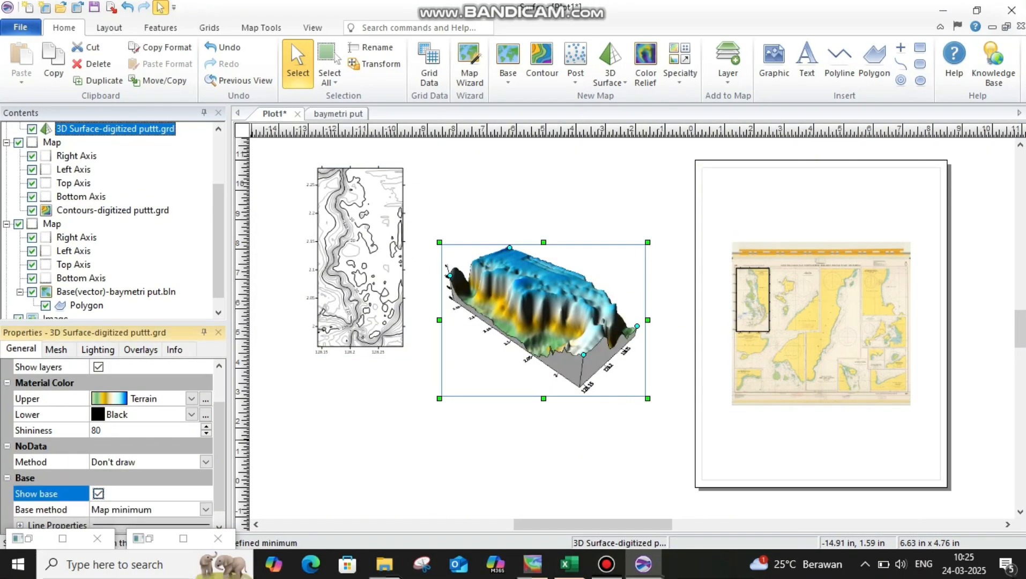
pyautogui.press('Escape')
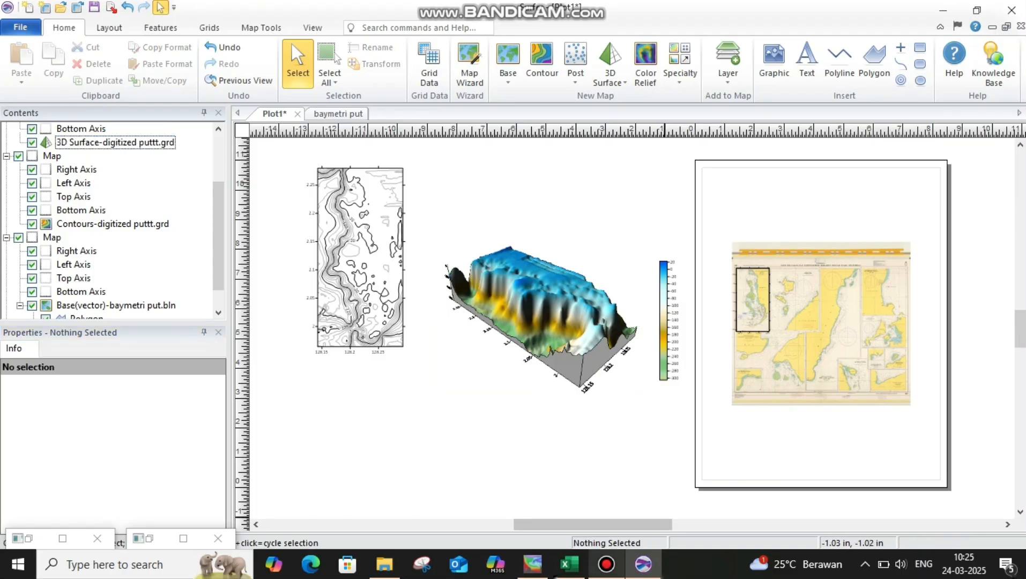
# Switch to Google Earth Pro and search for "pulau sumba".
pyautogui.click(607, 564)
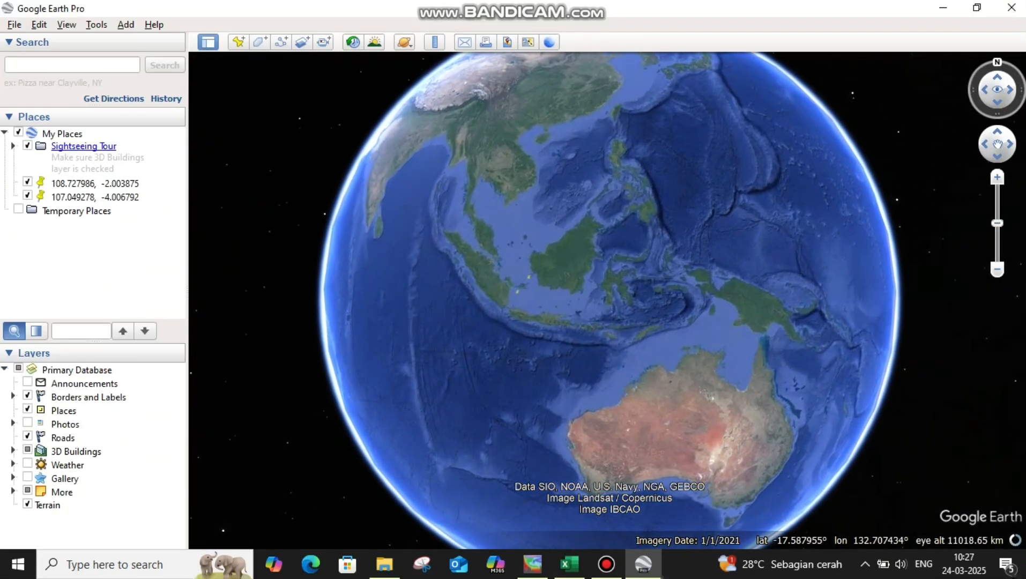
pyautogui.write('pu')
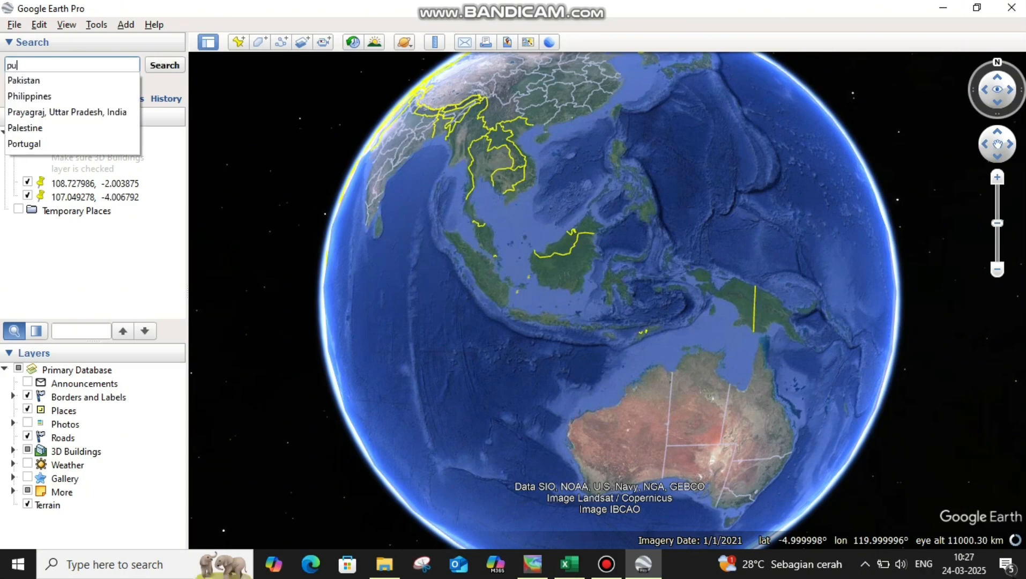
pyautogui.write('lau sumba')
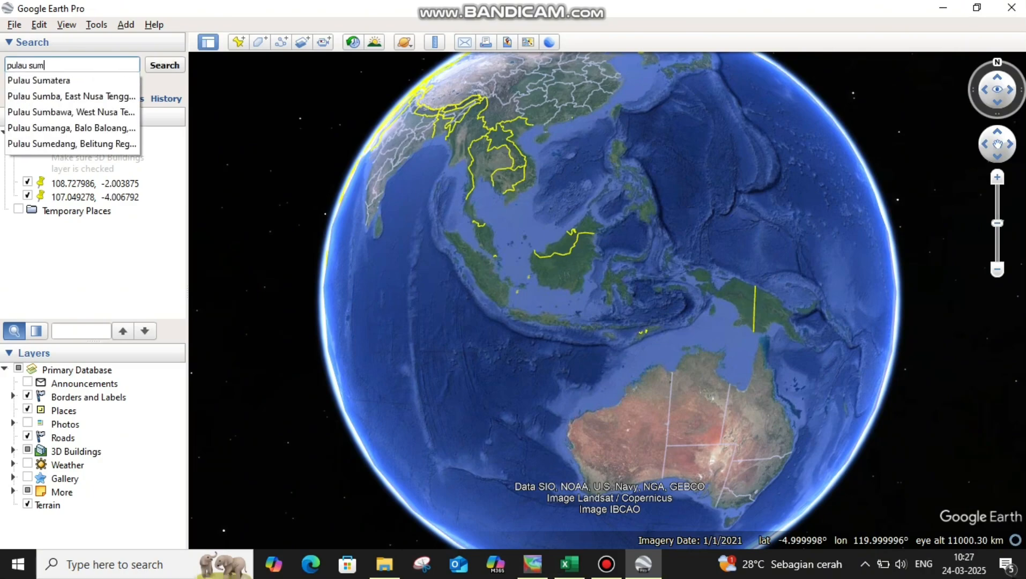
pyautogui.press('Return')
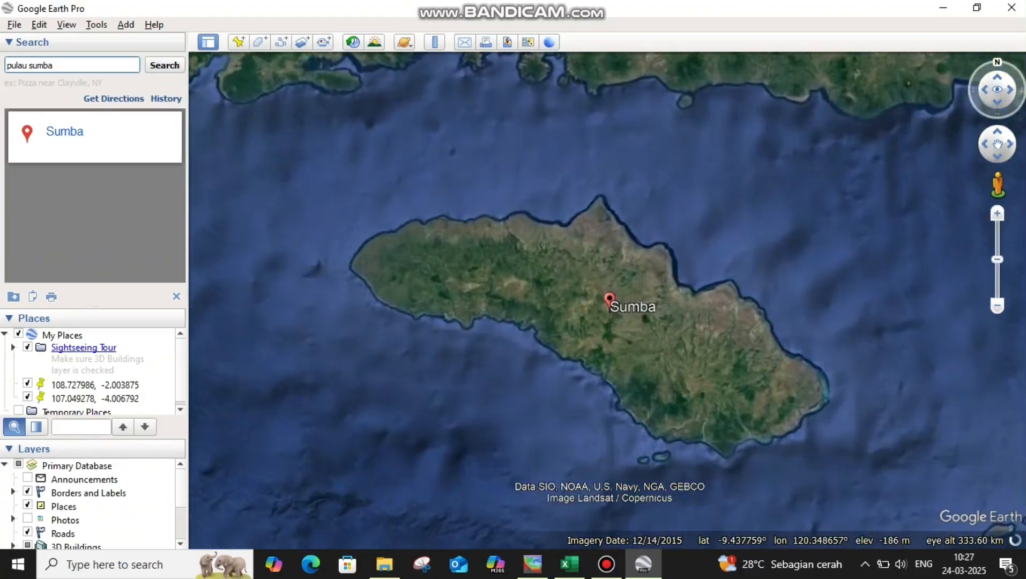
# Add a placemark northeast of Sumba near Ende at latitude -9.158158, longitude 121.289765, and copy its longitude into the name followed by a comma.
pyautogui.scroll(-2, 701, 245)
pyautogui.moveTo(701, 245); pyautogui.dragTo(766, 216)
pyautogui.scroll(-1, 666, 246)
pyautogui.hotkey('ctrl', 'shift', 'p')
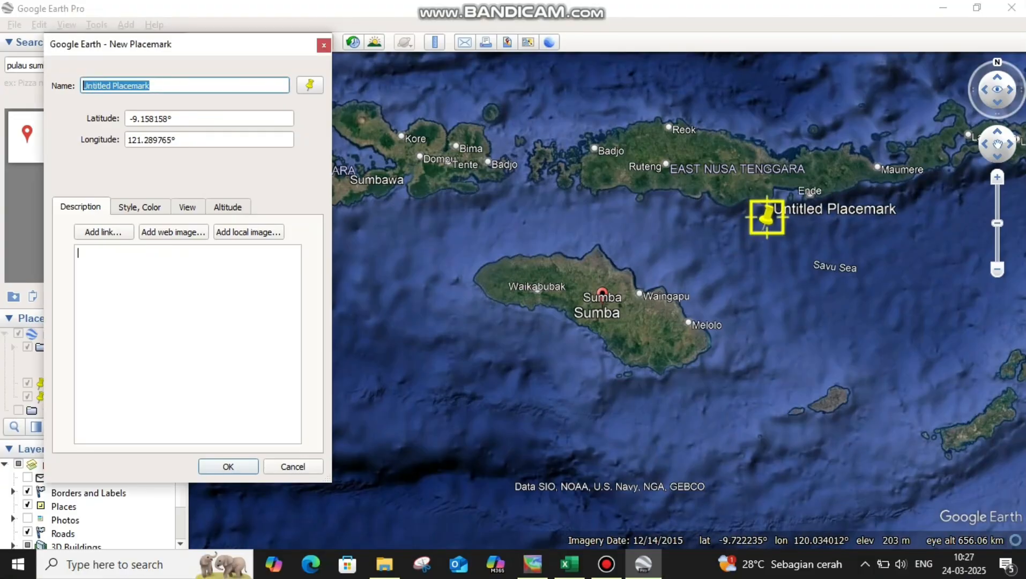
pyautogui.click(173, 139)
pyautogui.rightClick(142, 141)
pyautogui.click(161, 203)
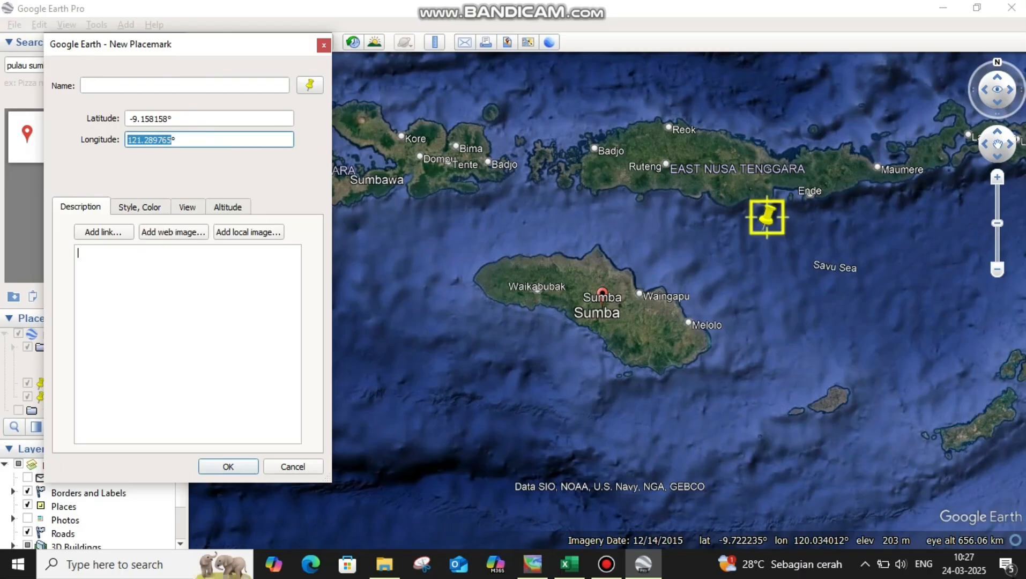
pyautogui.click(128, 86)
pyautogui.hotkey('ctrl', 'v')
pyautogui.click(79, 253)
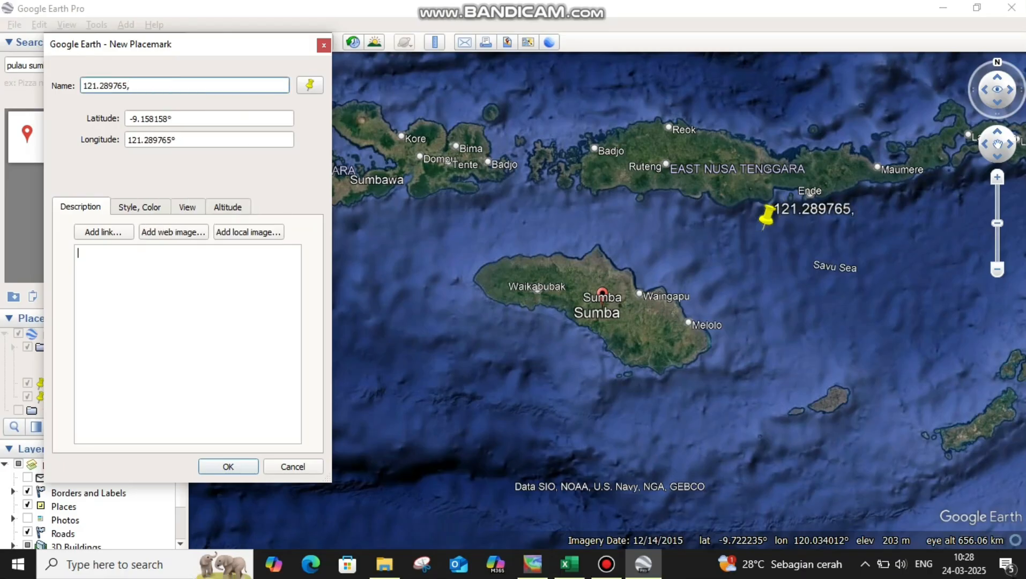
# Append the latitude -9.158158 to the northeastern placemark's name and save the placemark.
pyautogui.tripleClick(150, 119)
pyautogui.rightClick(150, 118)
pyautogui.click(172, 176)
pyautogui.click(161, 86)
pyautogui.write(',')
pyautogui.rightClick(143, 84)
pyautogui.click(161, 163)
pyautogui.press('Return')
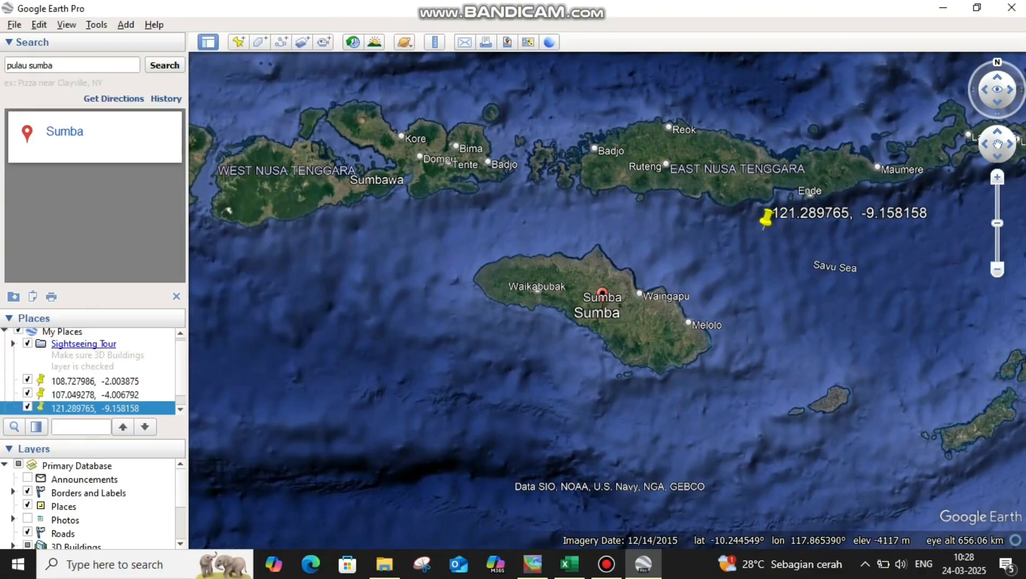
# Add a second placemark southwest of Sumba at latitude -10.560473, longitude 118.377562, and copy its longitude into the name followed by a comma.
pyautogui.click(238, 41)
pyautogui.moveTo(610, 290); pyautogui.dragTo(413, 391)
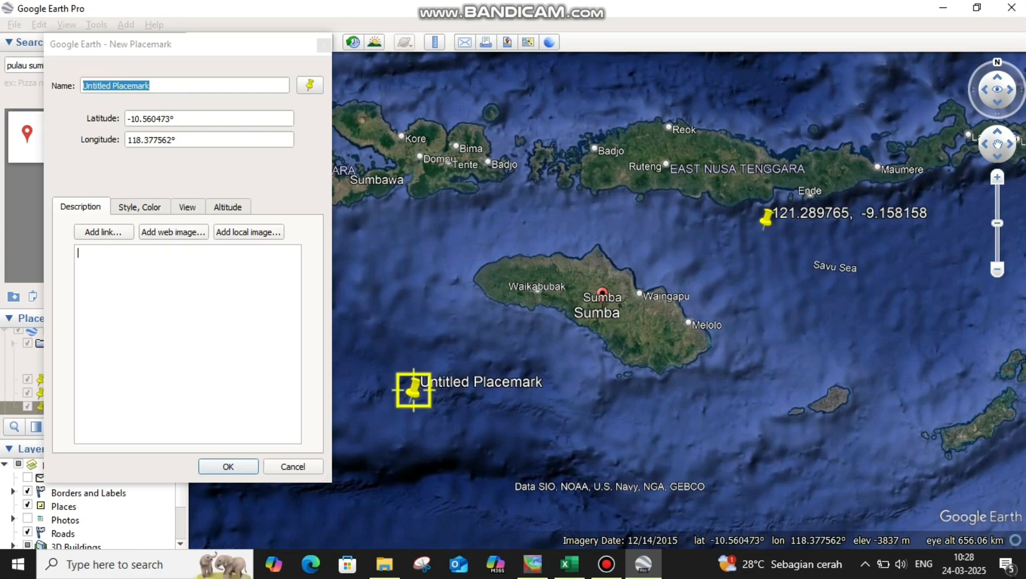
pyautogui.click(180, 86)
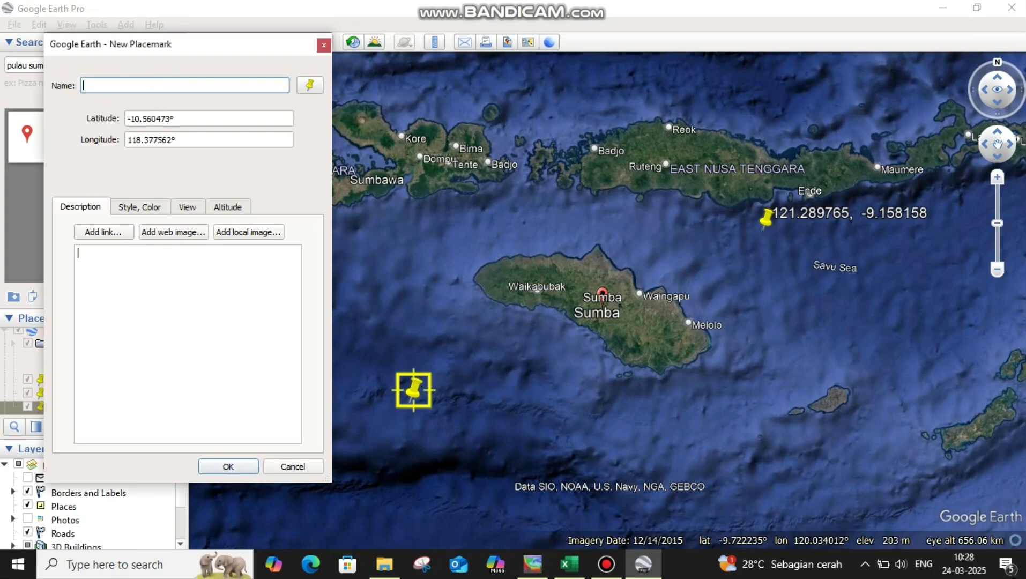
pyautogui.click(167, 140)
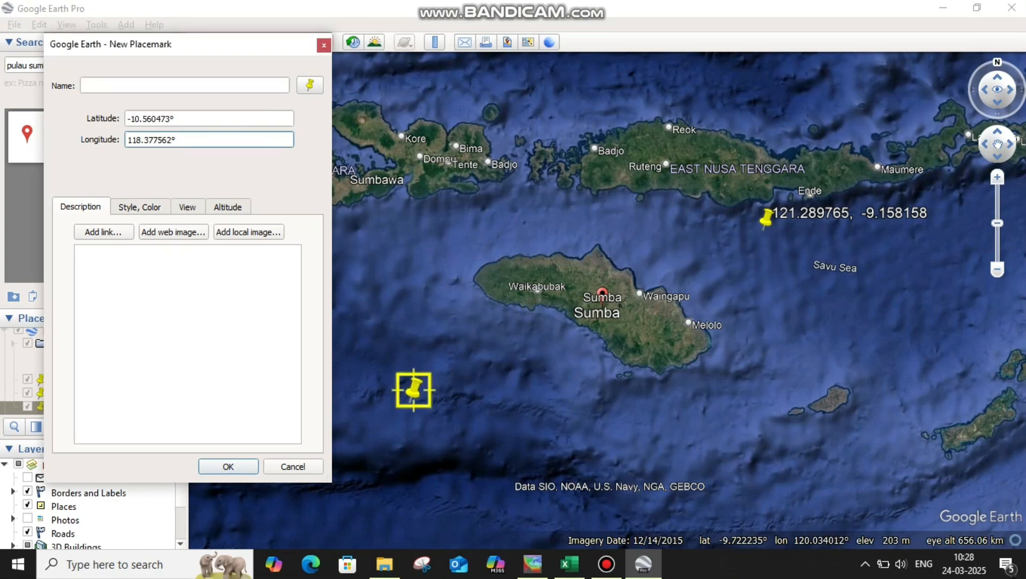
pyautogui.rightClick(133, 139)
pyautogui.click(177, 199)
pyautogui.rightClick(127, 82)
pyautogui.click(172, 162)
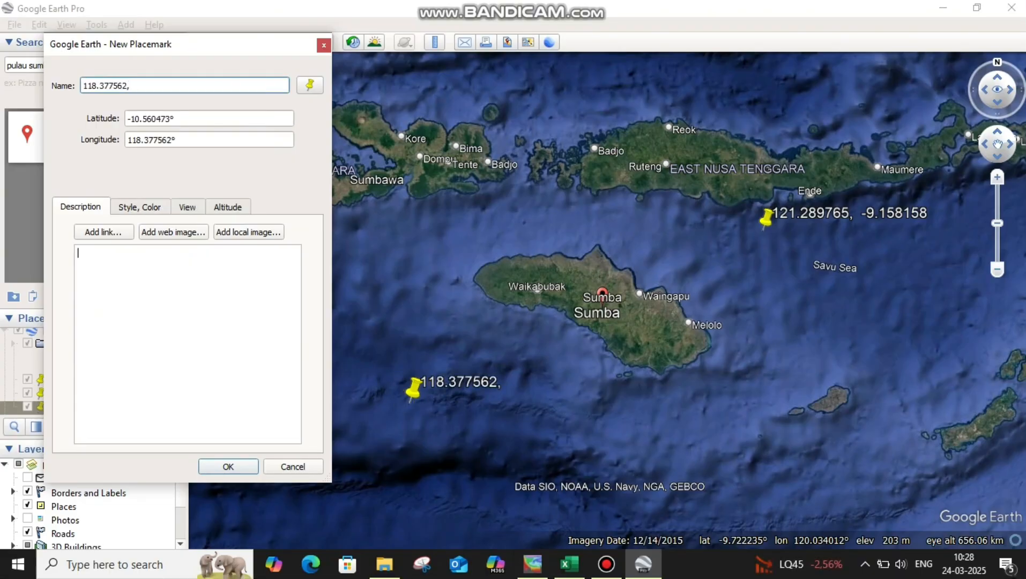
# Append the latitude -10.560473 to the southwestern placemark's name and save the placemark.
pyautogui.moveTo(170, 119); pyautogui.dragTo(127, 119)
pyautogui.rightClick(138, 120)
pyautogui.click(183, 181)
pyautogui.click(155, 86)
pyautogui.rightClick(155, 86)
pyautogui.click(177, 167)
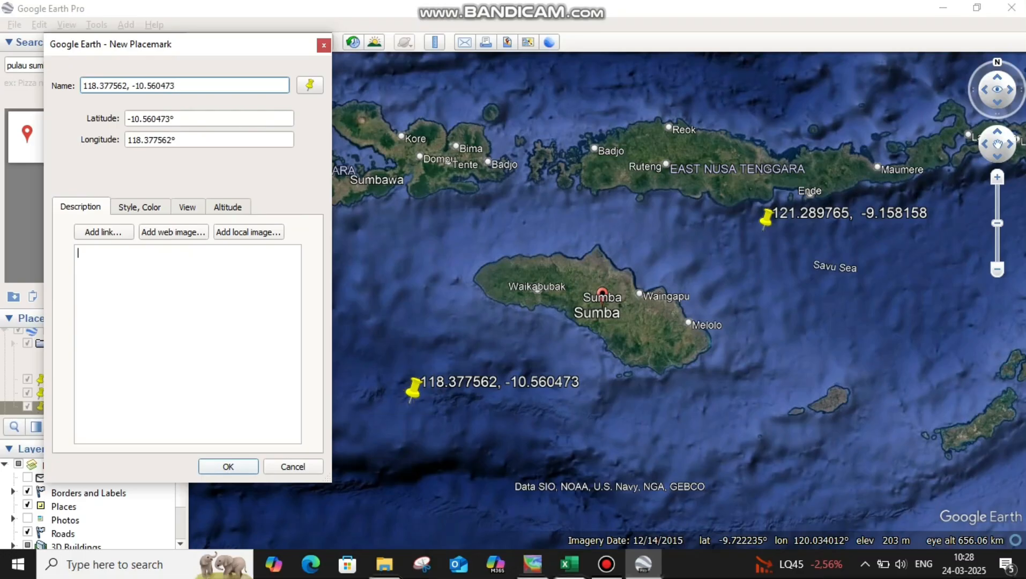
pyautogui.click(224, 466)
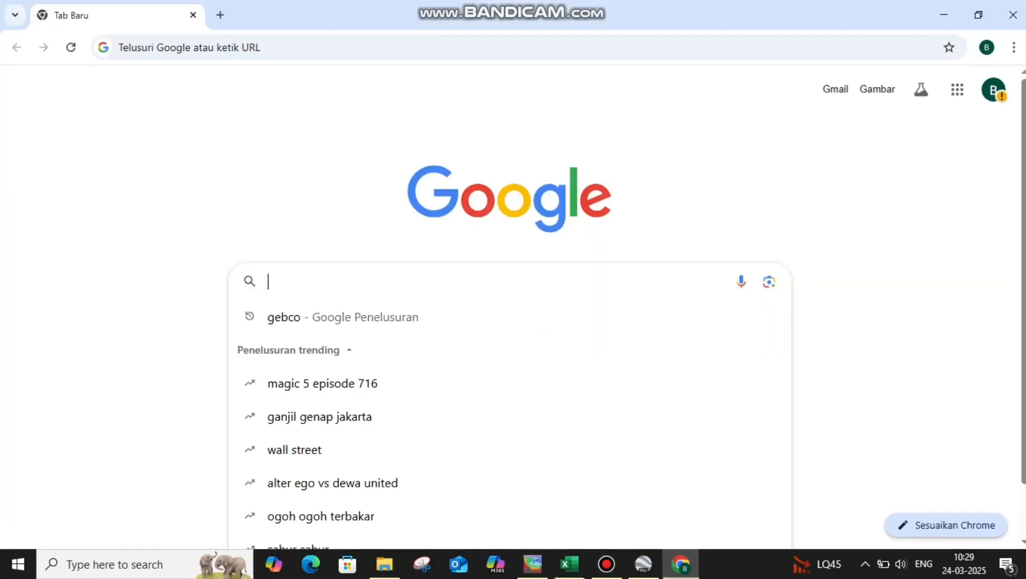
# Switch to the web browser, find GEBCO's gridded bathymetry data page and open its data download for user-defined areas.
pyautogui.write('gebc')
pyautogui.press('Return')
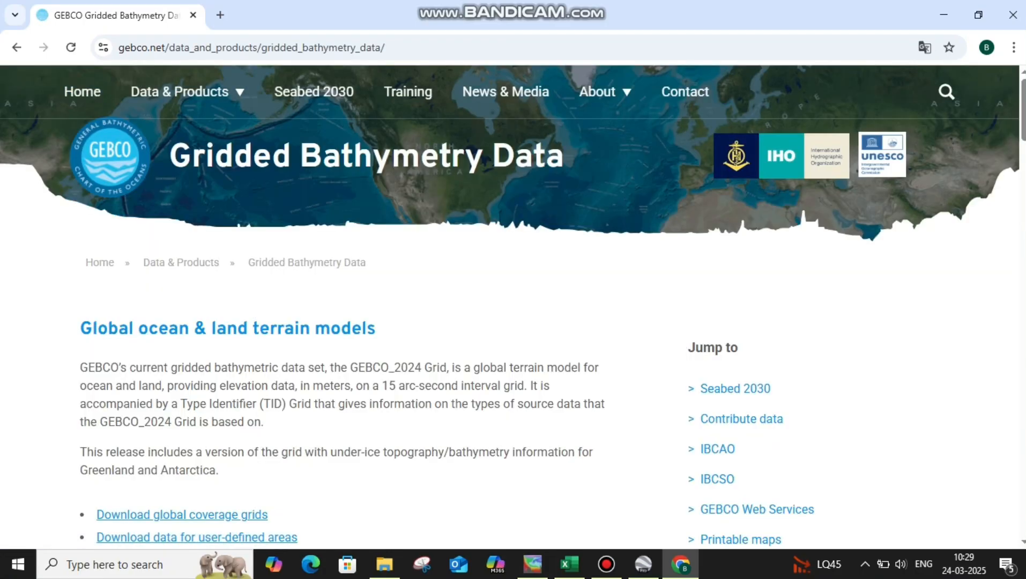
pyautogui.scroll(-12, 510, 322)
pyautogui.click(153, 133)
# Set the download area's western boundary to 118.3776 and its southern boundary to -10.5605.
pyautogui.click(996, 412)
pyautogui.moveTo(954, 400); pyautogui.dragTo(683, 435)
pyautogui.scroll(3, 595, 376)
pyautogui.moveTo(580, 343); pyautogui.dragTo(588, 354)
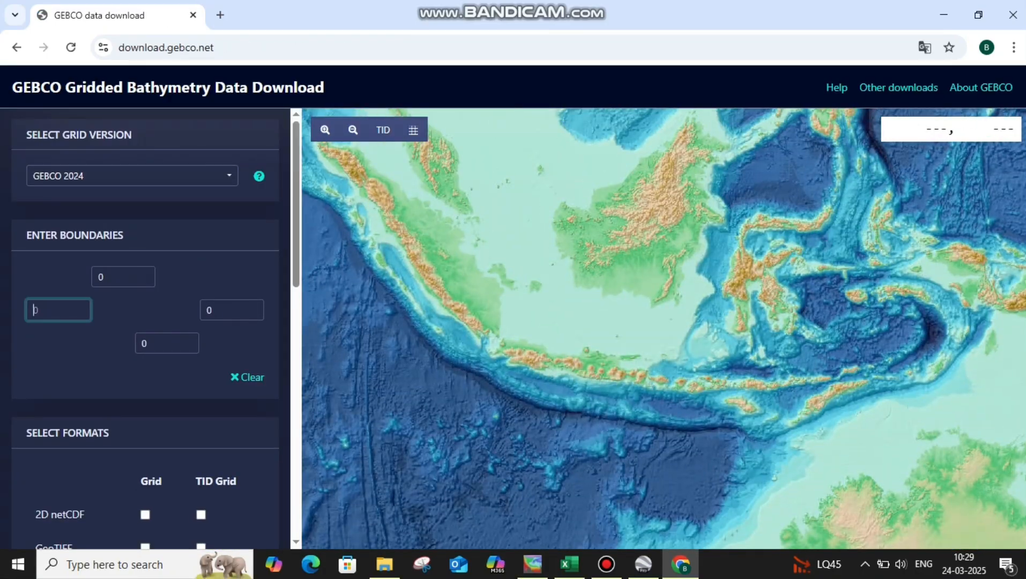
pyautogui.write('118.3-1-')
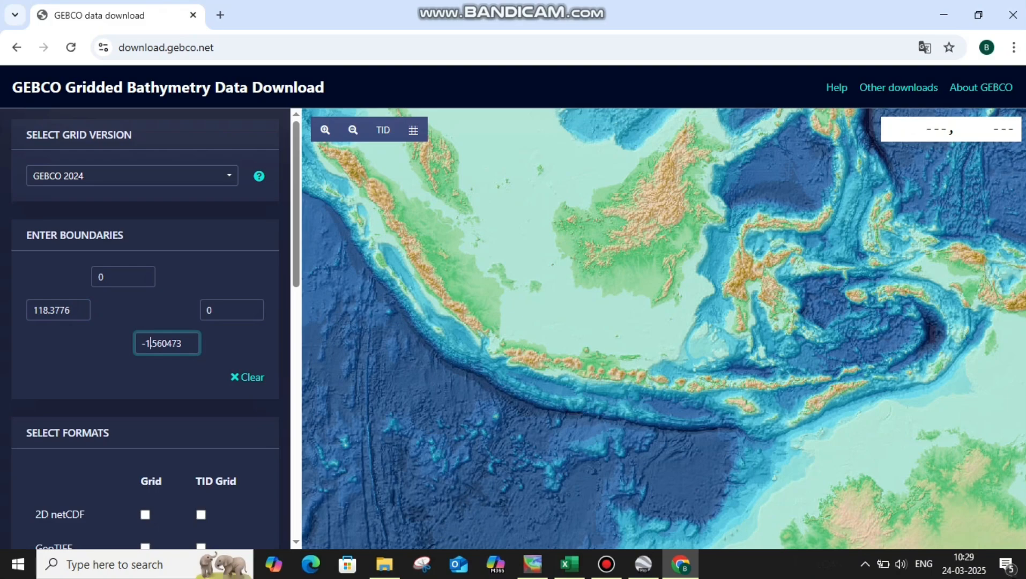
pyautogui.press('Tab')
# Set the download area's eastern boundary to 121.2898 and its northern boundary to -9.1582.
pyautogui.press('BackSpace')
pyautogui.write('121.28976')
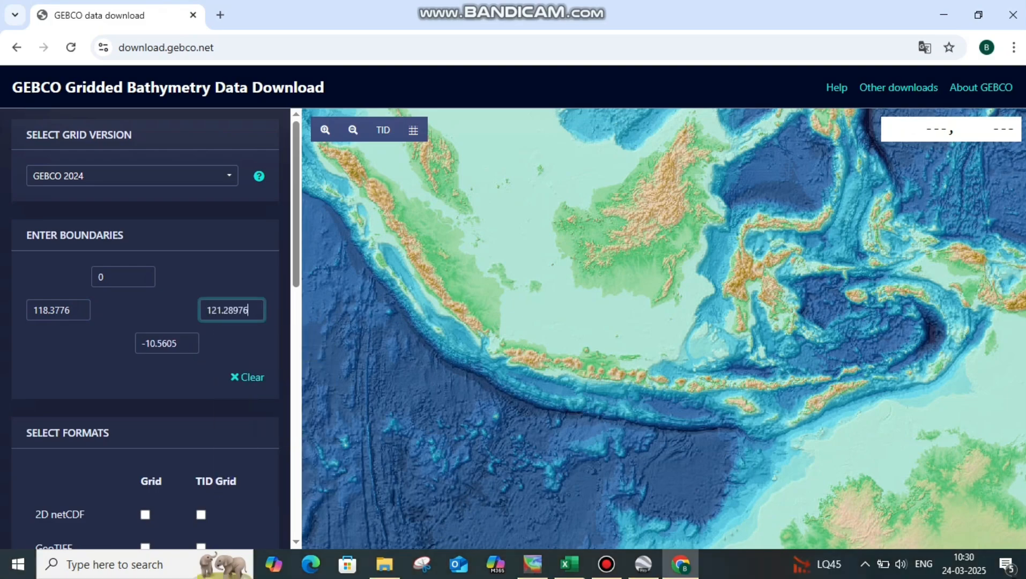
pyautogui.write('5')
pyautogui.press('Tab')
pyautogui.write('-9')
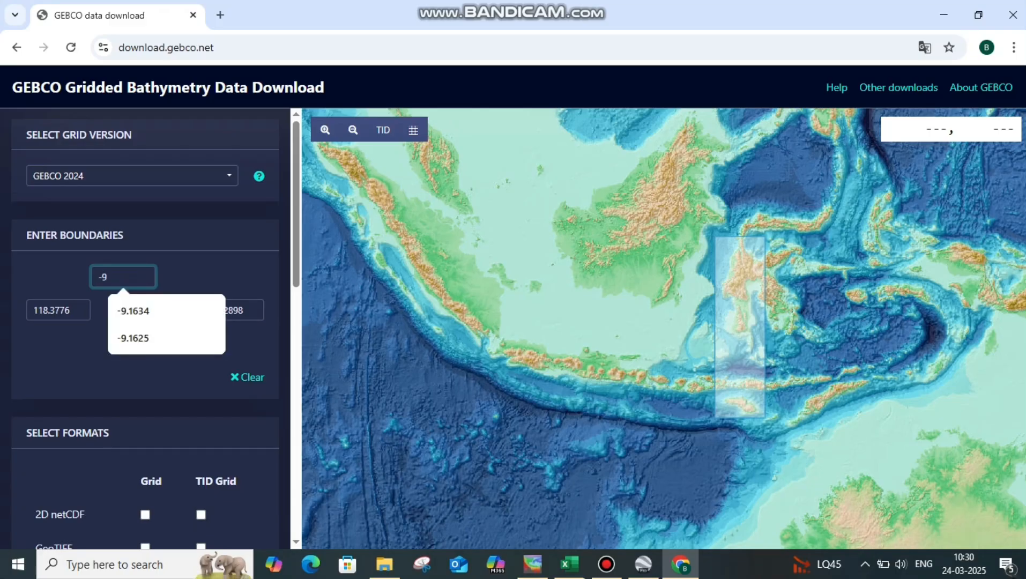
pyautogui.write('.158158')
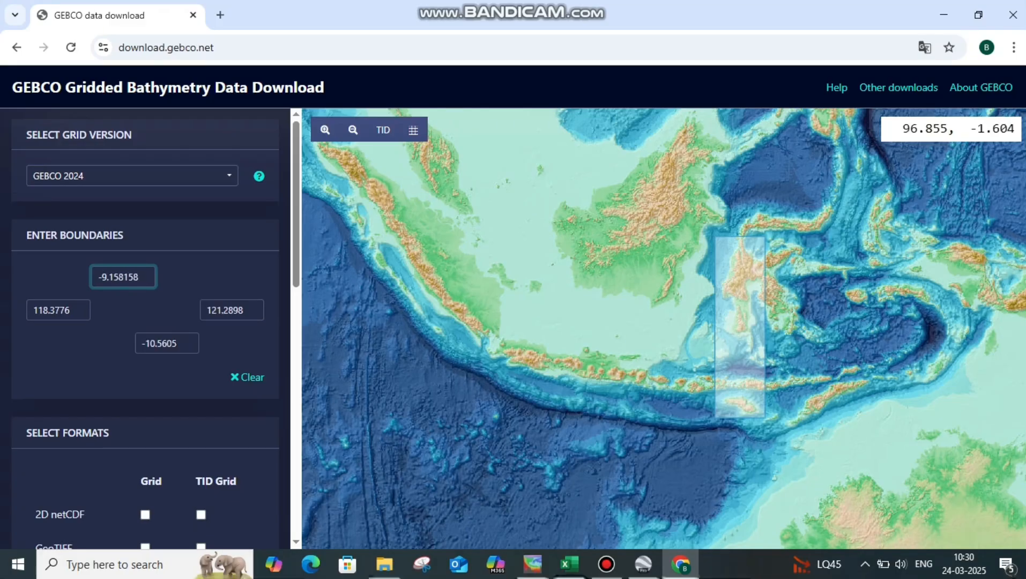
# Choose the 2D netCDF grid format for the GEBCO 2024 selection and add it to the basket.
pyautogui.scroll(1, 750, 451)
pyautogui.click(146, 515)
pyautogui.scroll(3, 751, 343)
pyautogui.scroll(-2, 719, 318)
pyautogui.scroll(-10, 145, 456)
pyautogui.click(138, 499)
# Download the GEBCO data in the basket and open the downloaded ZIP archive.
pyautogui.click(224, 499)
pyautogui.click(746, 397)
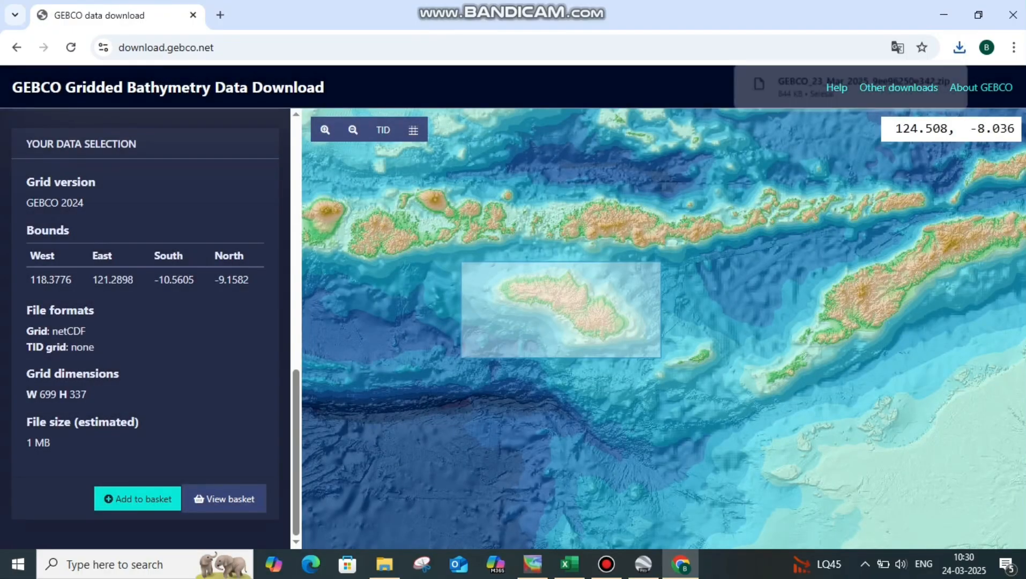
pyautogui.click(836, 86)
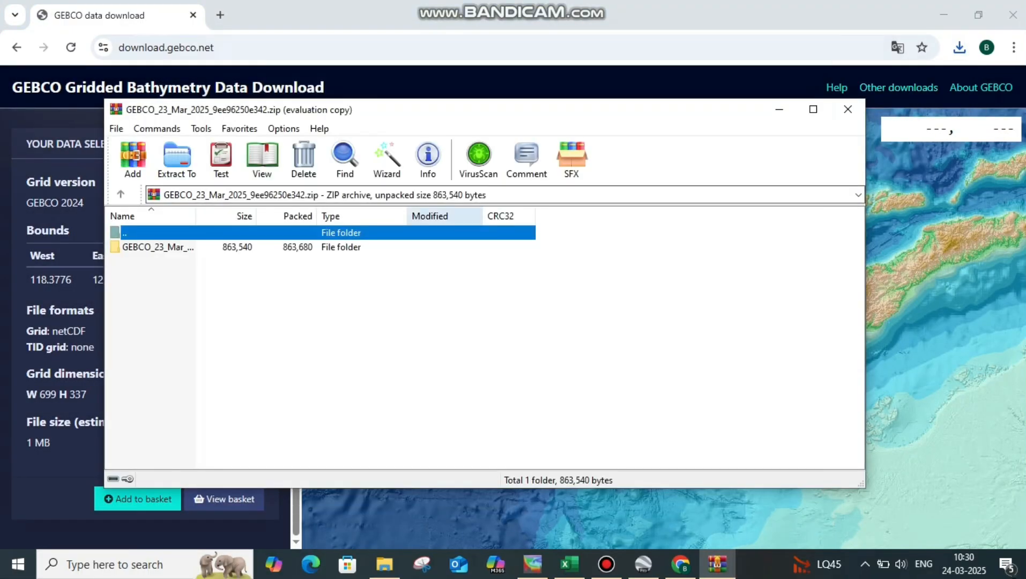
# Extract the GEBCO folder from the archive to C:\datagebco put.
pyautogui.click(158, 247)
pyautogui.click(177, 160)
pyautogui.click(614, 183)
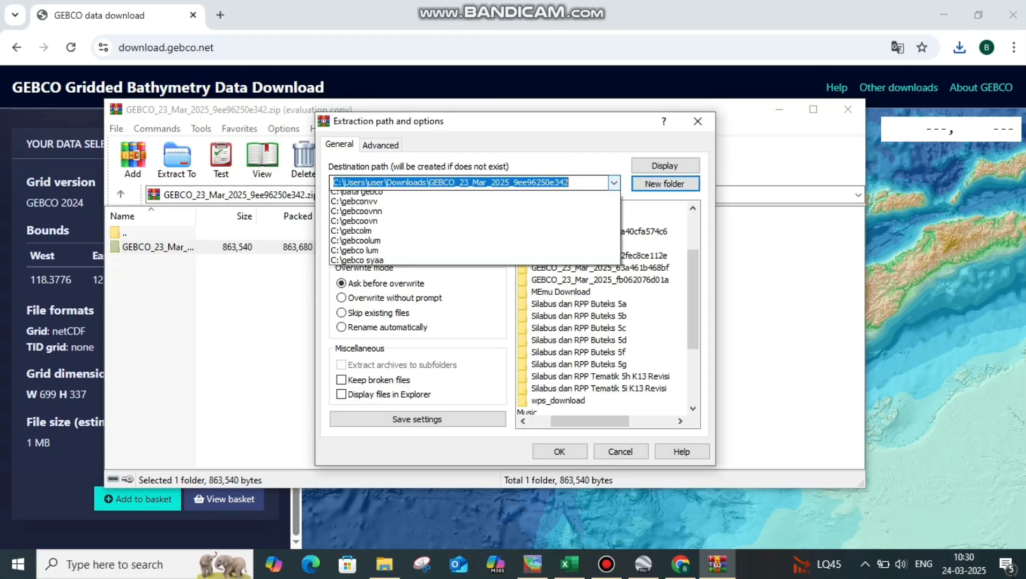
pyautogui.click(396, 210)
pyautogui.write('put')
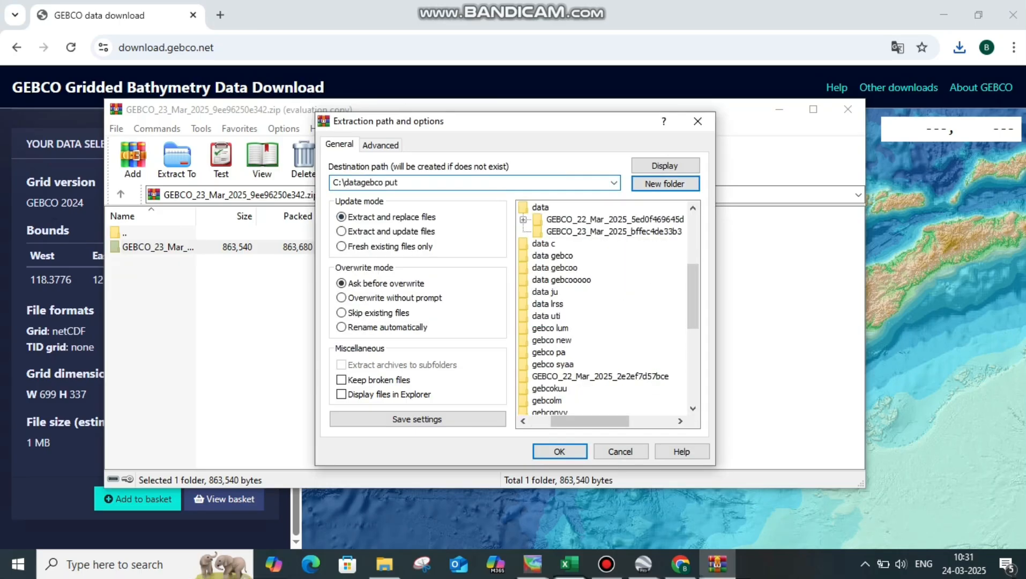
pyautogui.press('Return')
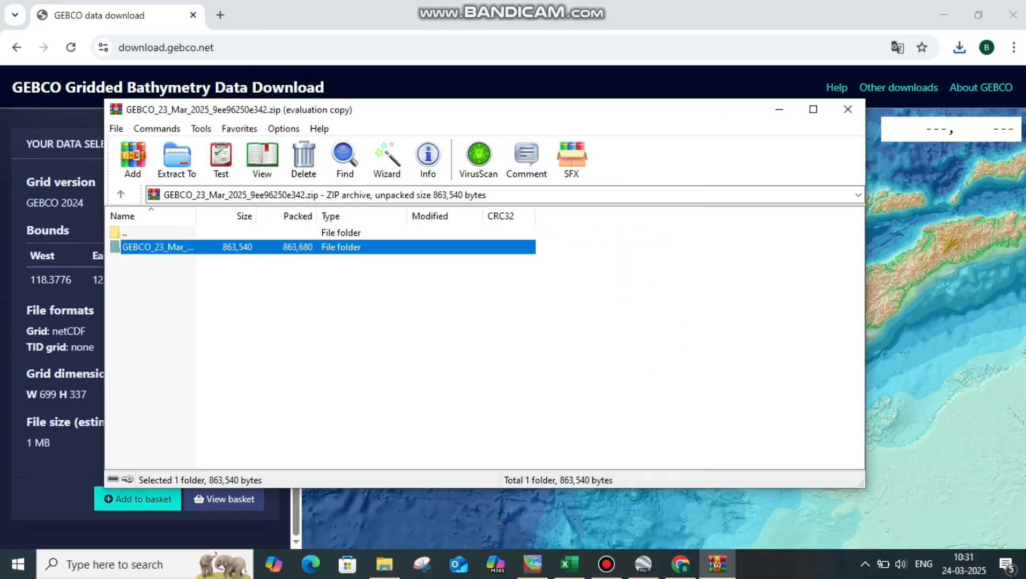
# Switch to Ocean Data View and open gebco_2024_n-9.1582_s-10.5605_w118.3776_e121.2898.nc from the extracted GEBCO folder in C:\datagebco put.
pyautogui.click(532, 564)
pyautogui.click(13, 26)
pyautogui.click(41, 60)
pyautogui.click(579, 122)
pyautogui.click(375, 160)
pyautogui.scroll(-5, 400, 236)
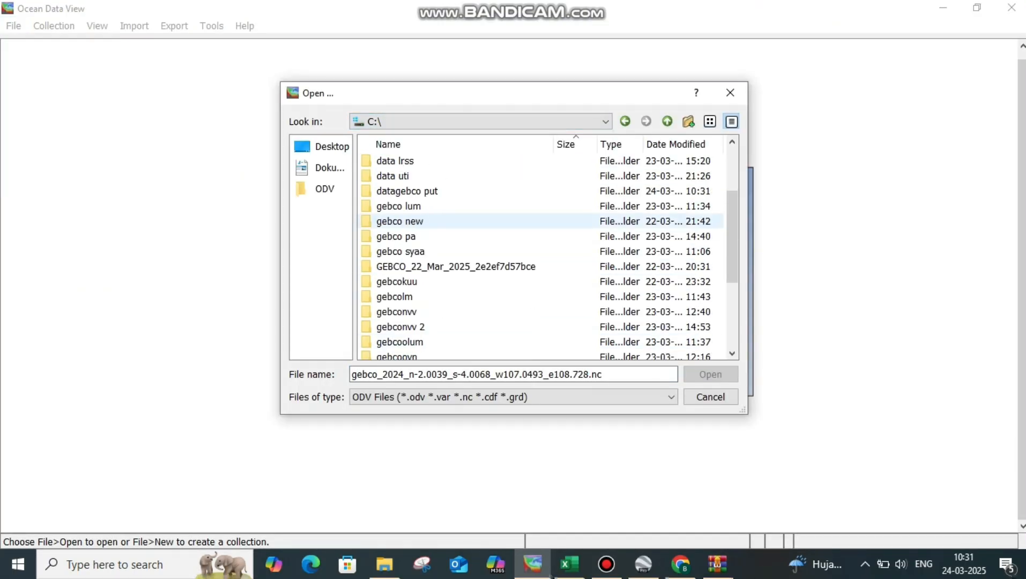
pyautogui.scroll(5, 399, 236)
pyautogui.click(428, 281)
pyautogui.click(711, 374)
pyautogui.click(461, 160)
pyautogui.click(710, 374)
pyautogui.click(461, 161)
pyautogui.click(710, 374)
# Complete the NetCDF setup with the full lat and lon dimensions and load the Sumba stations.
pyautogui.click(611, 434)
pyautogui.click(611, 435)
pyautogui.click(611, 435)
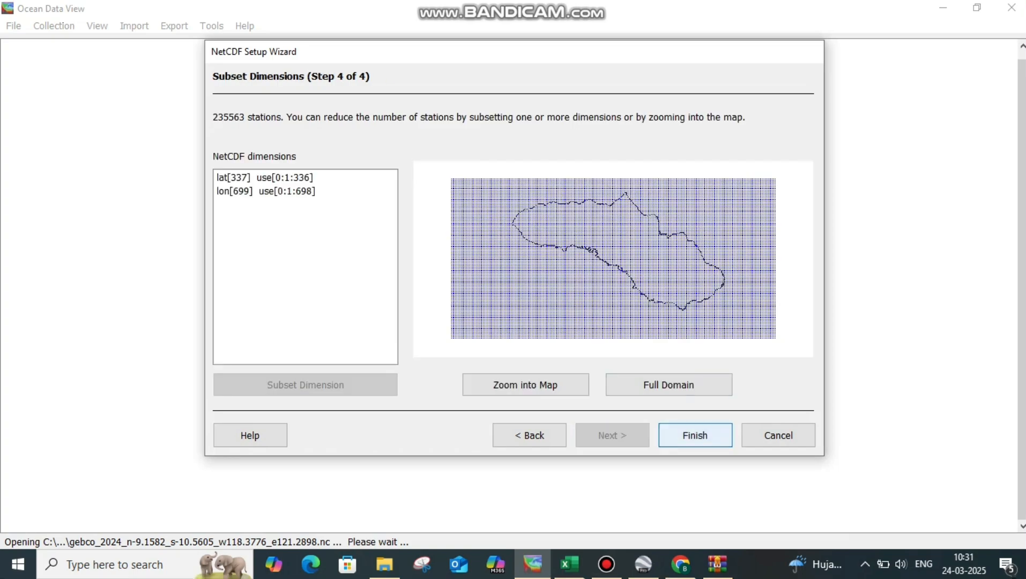
pyautogui.click(693, 434)
pyautogui.press('Return')
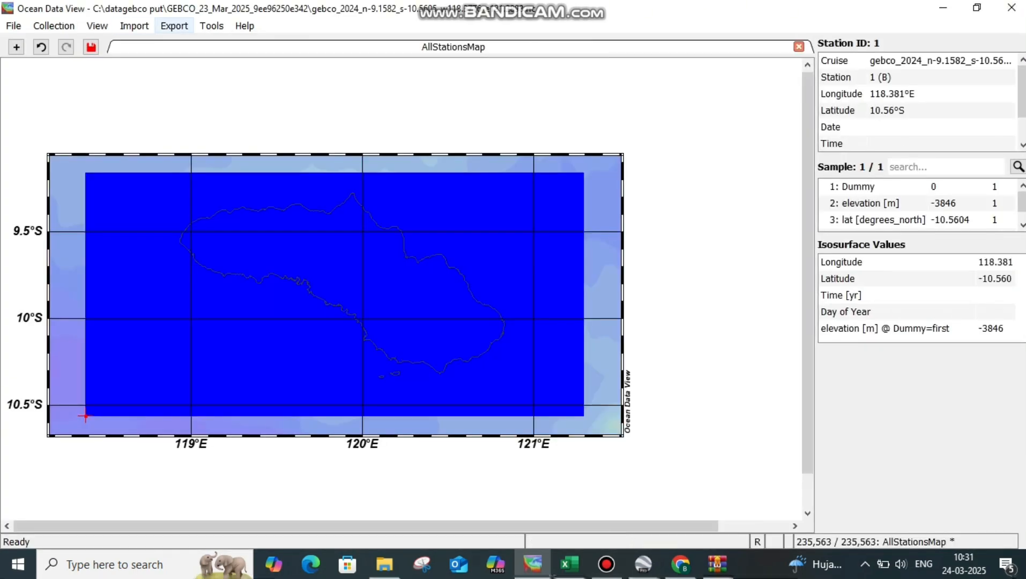
# Export all stations to a spreadsheet text file named "data odv put" in the GEBCO folder.
pyautogui.click(174, 26)
pyautogui.click(245, 26)
pyautogui.click(175, 26)
pyautogui.moveTo(191, 44)
pyautogui.click(386, 44)
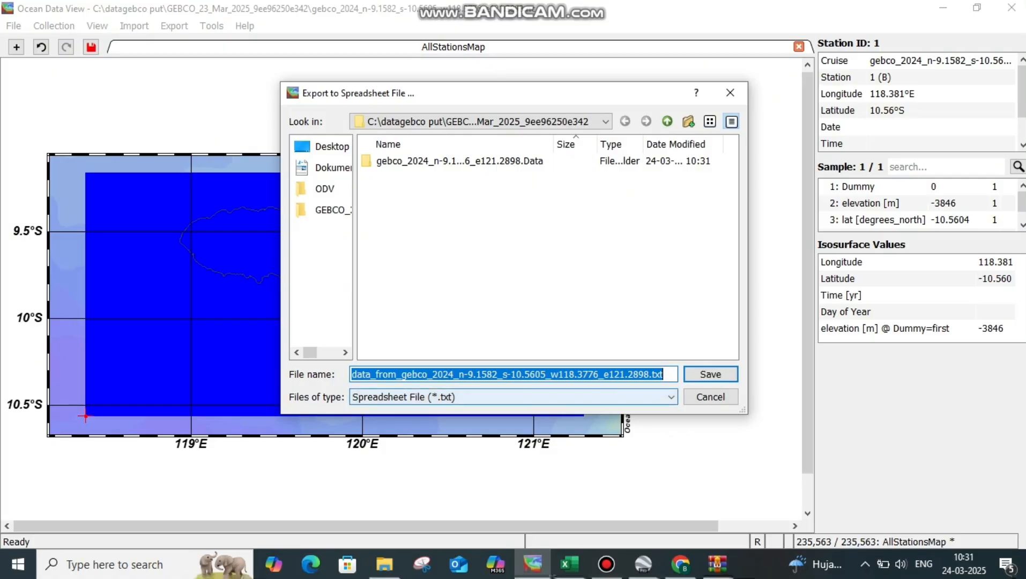
pyautogui.click(665, 374)
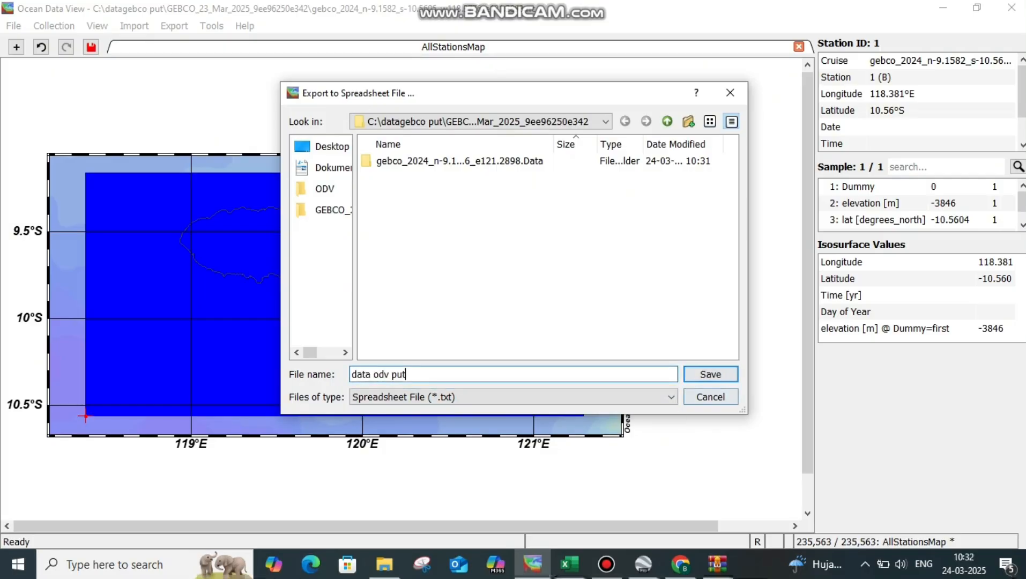
pyautogui.write('data odv put')
pyautogui.press('Return')
pyautogui.press('Return')
pyautogui.press('Return')
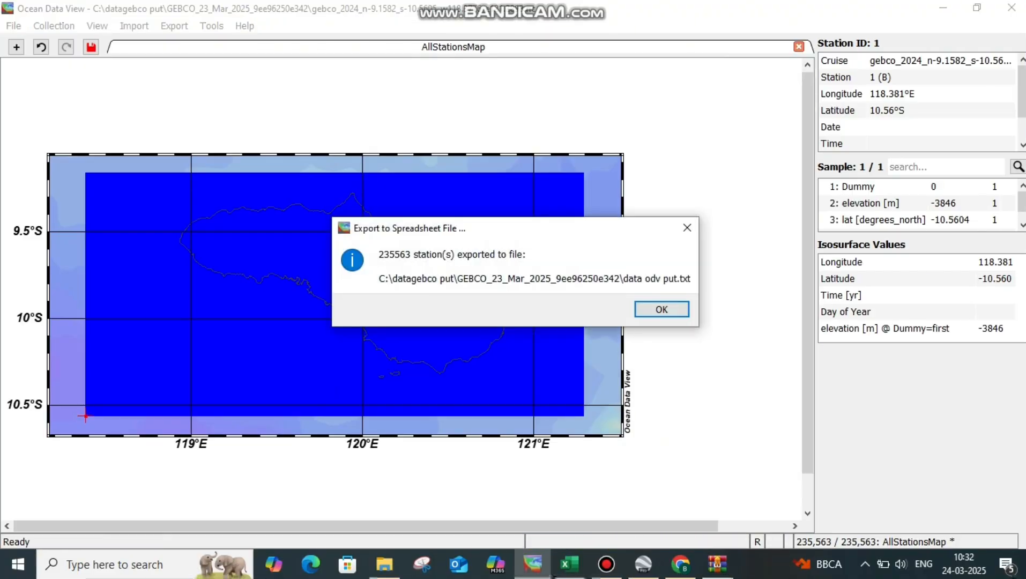
pyautogui.click(661, 310)
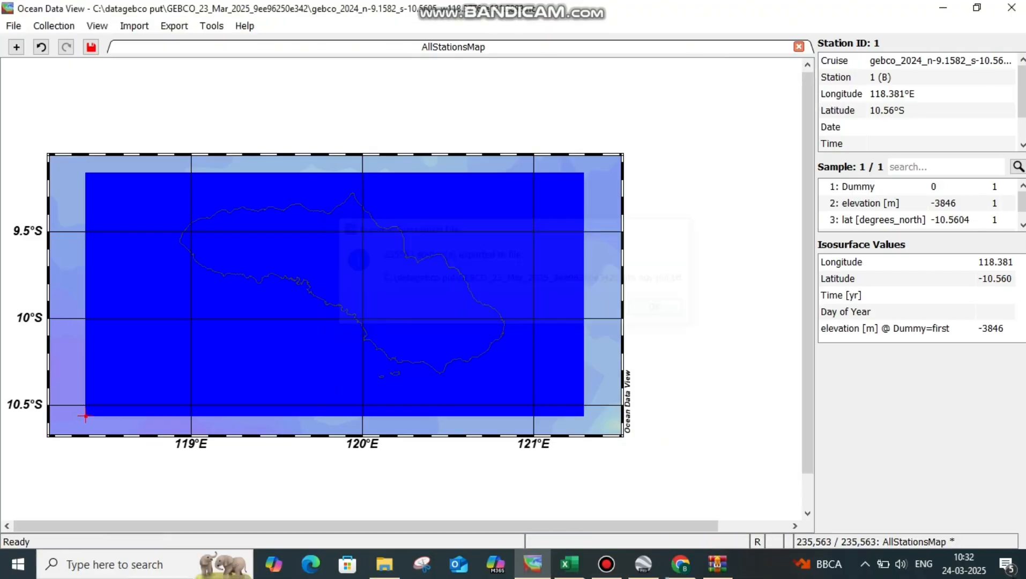
# Switch to Excel and import the "data odv put" text file from the GEBCO folder in C:\datagebco put.
pyautogui.click(569, 564)
pyautogui.click(194, 289)
pyautogui.click(74, 257)
pyautogui.doubleClick(184, 232)
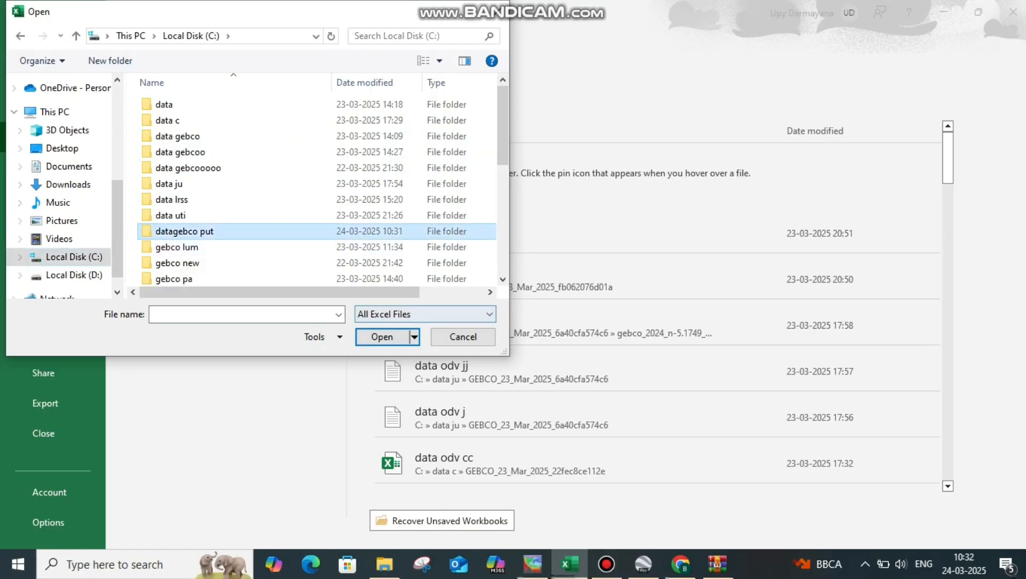
pyautogui.click(425, 314)
pyautogui.click(397, 328)
pyautogui.doubleClick(220, 105)
pyautogui.doubleClick(181, 120)
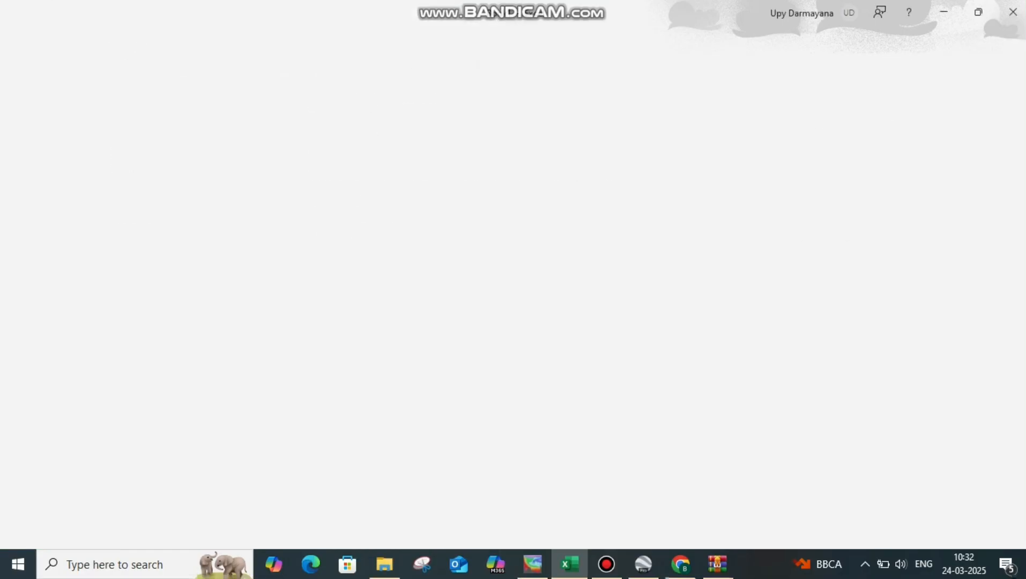
pyautogui.click(497, 510)
pyautogui.click(496, 511)
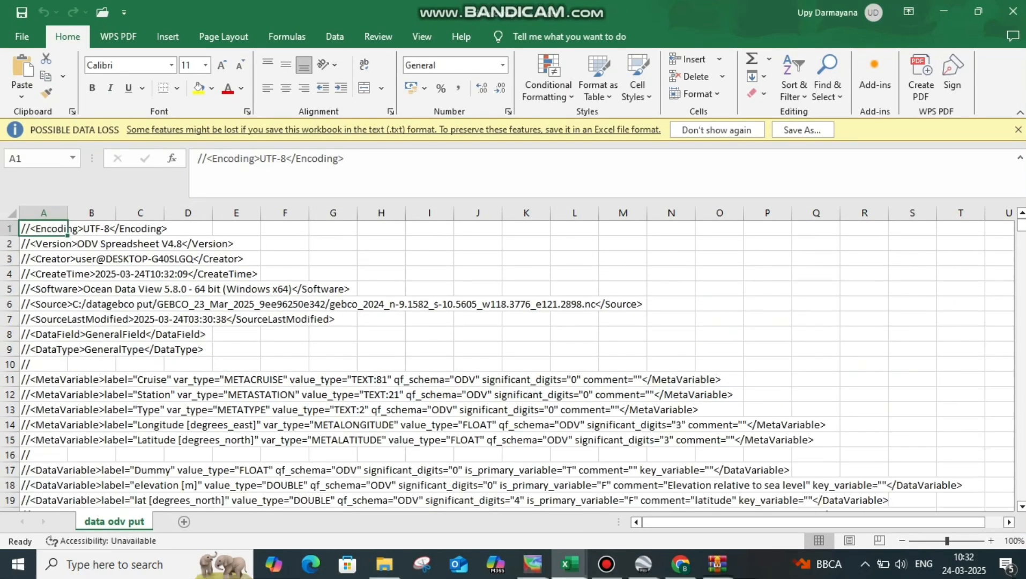
# Delete the metadata rows above the column headings and turn on filtering for the data columns.
pyautogui.moveTo(9, 229); pyautogui.dragTo(9, 487)
pyautogui.hotkey('ctrl', '-')
pyautogui.moveTo(44, 212); pyautogui.dragTo(526, 213)
pyautogui.click(793, 80)
pyautogui.click(815, 170)
# Delete the unneeded columns, keeping only Longitude, Latitude and elevation.
pyautogui.moveTo(43, 213); pyautogui.dragTo(284, 213)
pyautogui.click(696, 77)
pyautogui.click(140, 213)
pyautogui.click(696, 77)
pyautogui.click(695, 77)
# Filter the Longitude column to its blank cells and delete those blank rows.
pyautogui.moveTo(43, 213); pyautogui.dragTo(140, 212)
pyautogui.click(61, 229)
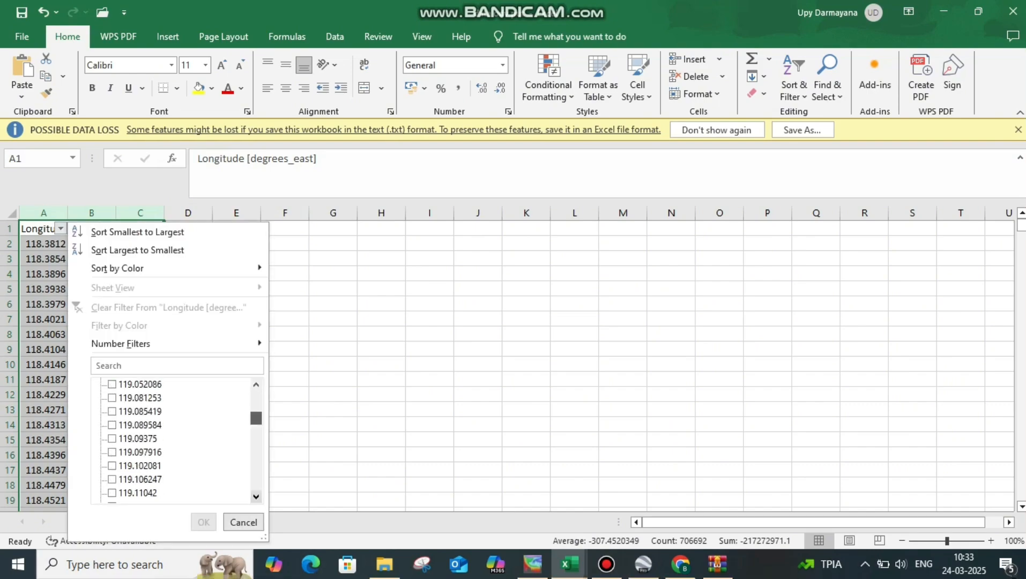
pyautogui.click(204, 522)
pyautogui.click(59, 244)
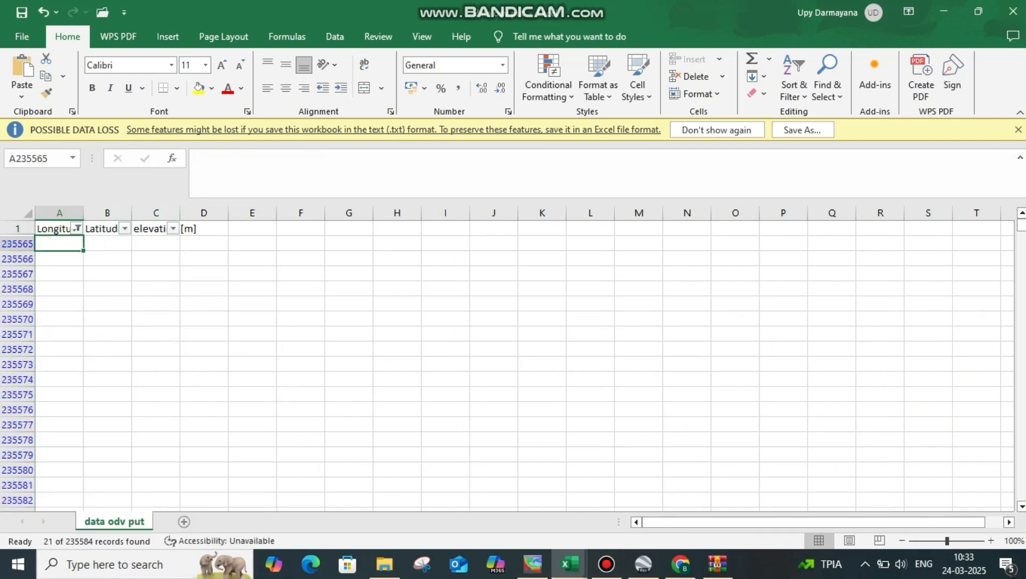
pyautogui.hotkey('ctrl', 'shift', 'Right')
pyautogui.hotkey('ctrl', 'shift', 'Down')
pyautogui.scroll(6, 515, 365)
pyautogui.click(696, 76)
# Reset the Longitude filter to include all values.
pyautogui.click(76, 229)
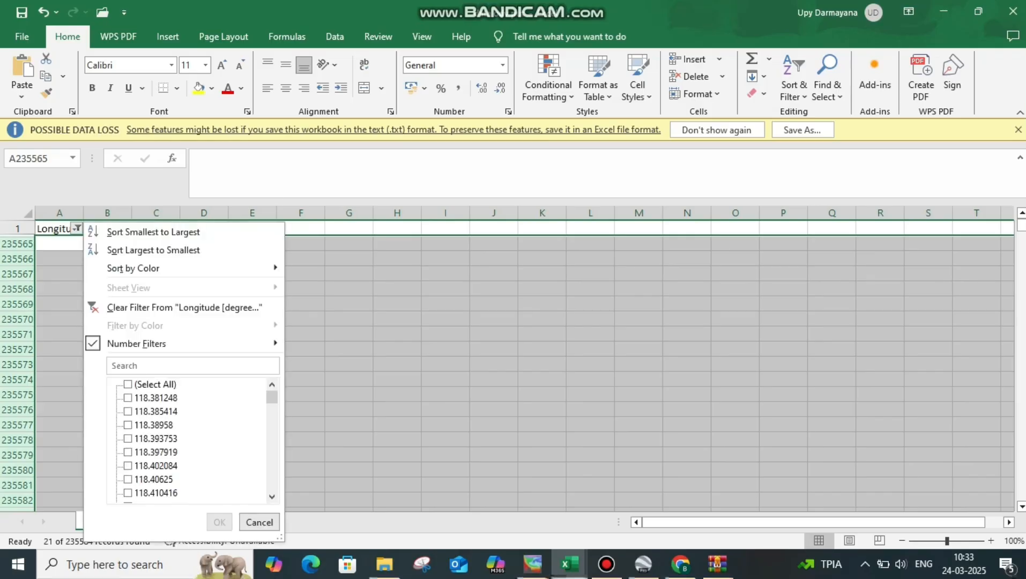
pyautogui.click(128, 385)
pyautogui.click(220, 522)
# Save the sheet as an Excel Workbook named "data odv put ex" in the GEBCO_23_Mar_2025_9ee96250e342 folder inside C:\datagebco put.
pyautogui.click(22, 36)
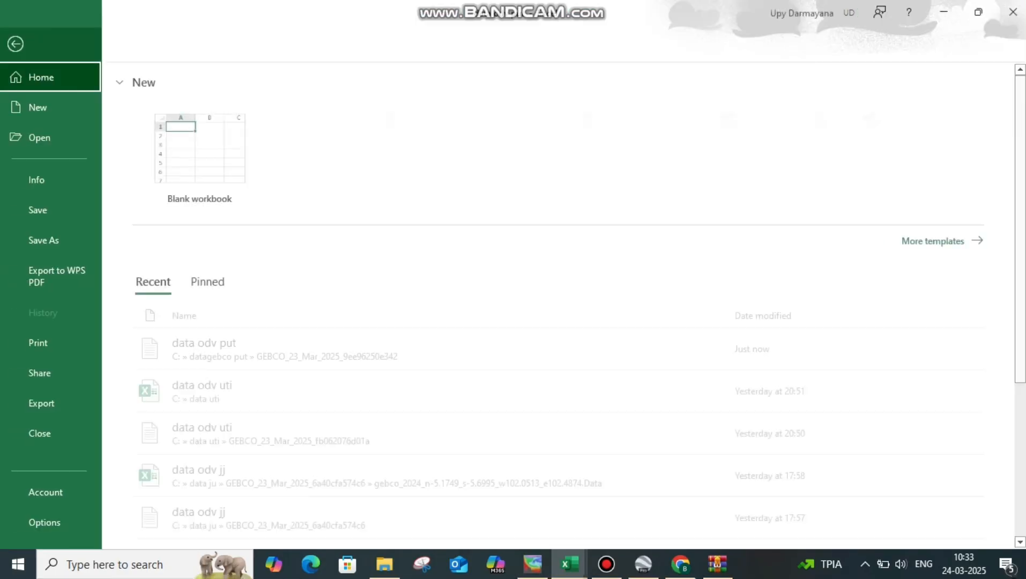
pyautogui.click(47, 240)
pyautogui.scroll(-4, 536, 424)
pyautogui.click(536, 465)
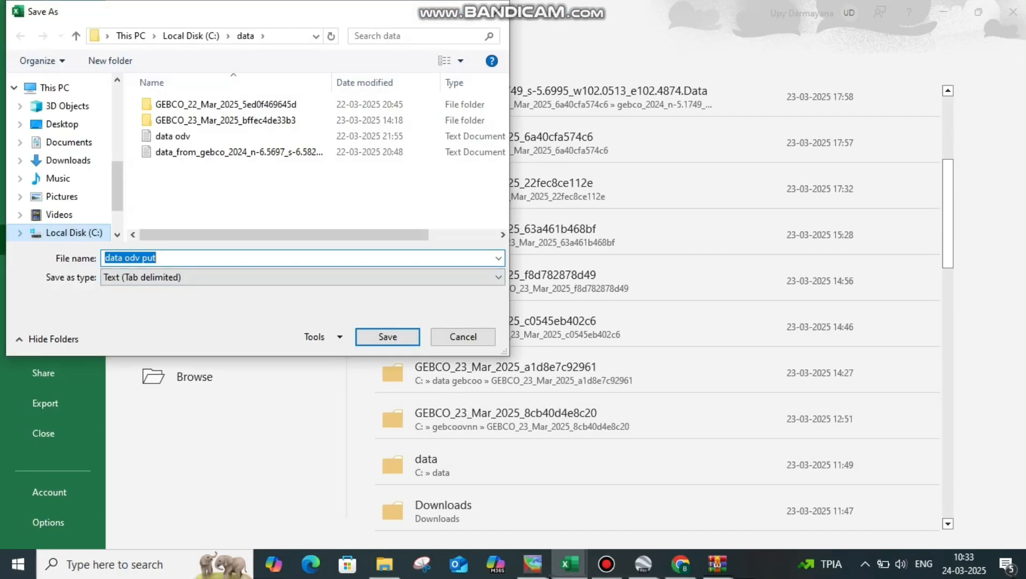
pyautogui.click(74, 232)
pyautogui.scroll(-1, 215, 160)
pyautogui.doubleClick(172, 186)
pyautogui.doubleClick(226, 104)
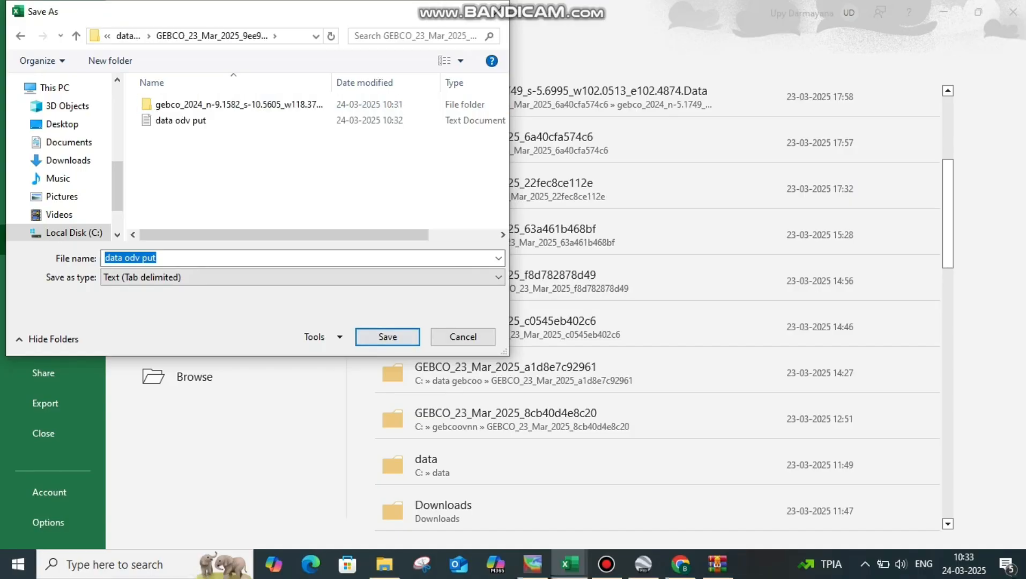
pyautogui.click(302, 277)
pyautogui.click(215, 5)
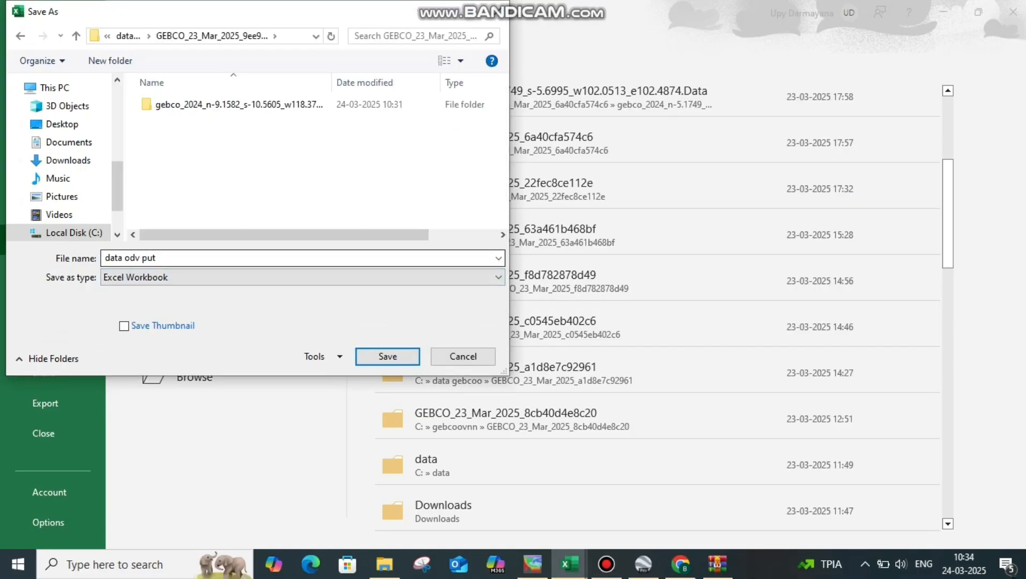
pyautogui.press('Return')
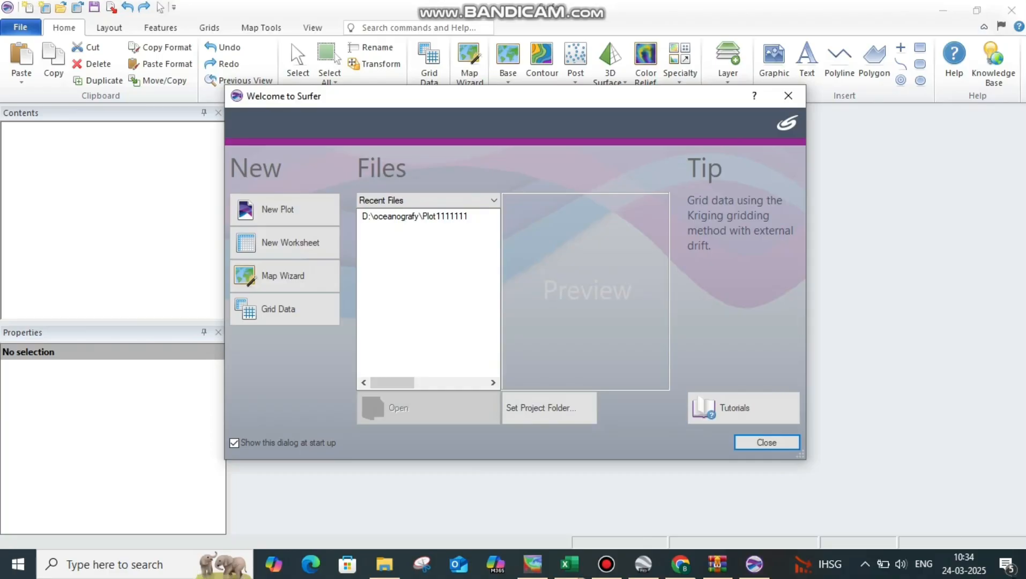
# In Surfer, start Grid Data and load the "data odv put ex" workbook from the GEBCO folder in C:\datagebco put.
pyautogui.click(788, 96)
pyautogui.click(429, 62)
pyautogui.click(732, 105)
pyautogui.click(344, 294)
pyautogui.scroll(-3, 466, 155)
pyautogui.doubleClick(466, 356)
pyautogui.doubleClick(465, 275)
pyautogui.doubleClick(466, 160)
pyautogui.doubleClick(456, 175)
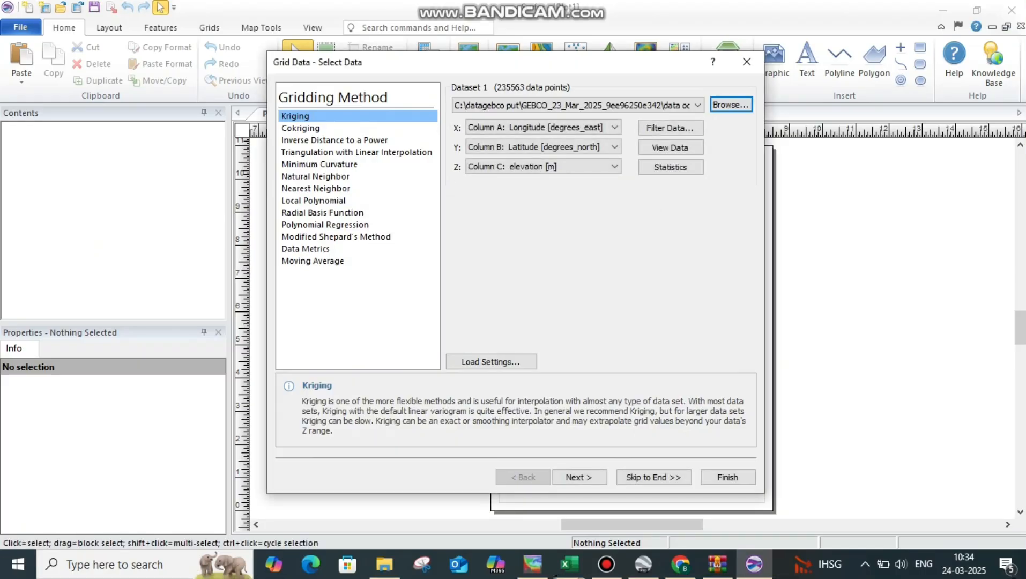
# Grid the elevation data with Kriging at the default settings into a contour map, and minimize the gridding report.
pyautogui.click(653, 478)
pyautogui.click(727, 478)
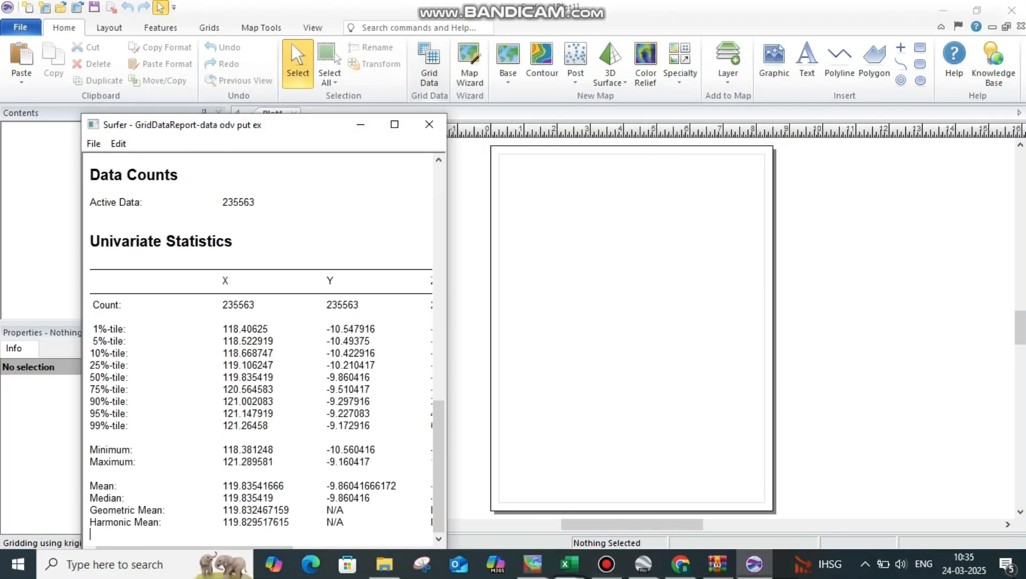
pyautogui.click(376, 378)
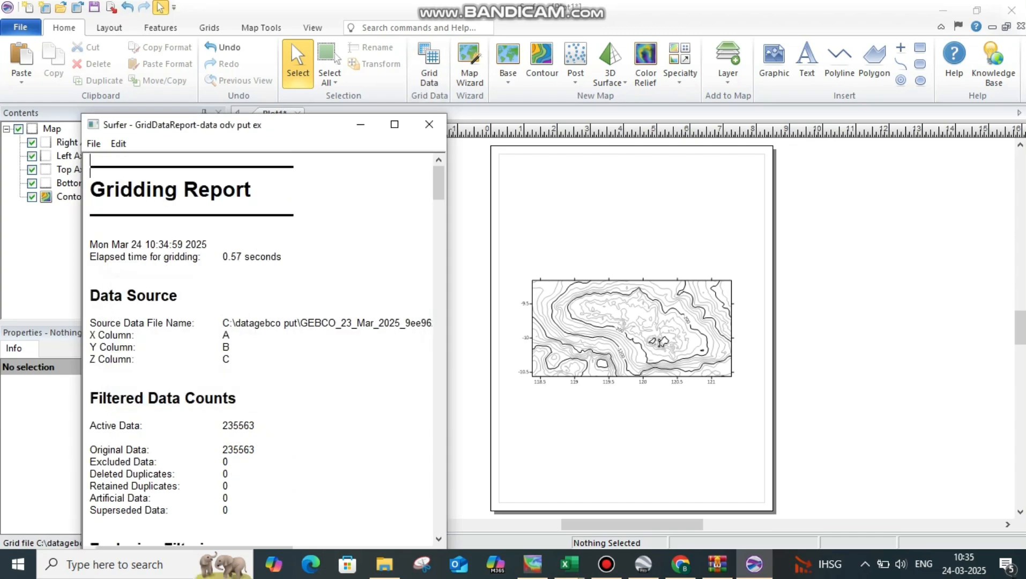
pyautogui.click(360, 125)
# Create a 3D surface map from the "data odv put ex" grid and move it off the page beside the contour map.
pyautogui.click(610, 58)
pyautogui.click(465, 140)
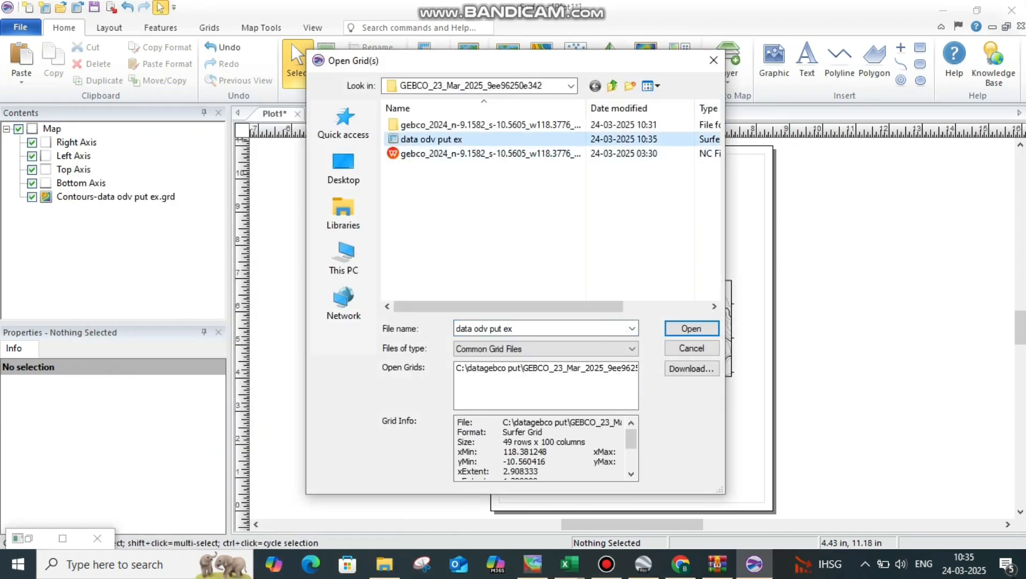
pyautogui.click(704, 326)
pyautogui.moveTo(581, 352); pyautogui.dragTo(342, 320)
# Show the base and the color scale of the 3D surface.
pyautogui.scroll(-1, 107, 472)
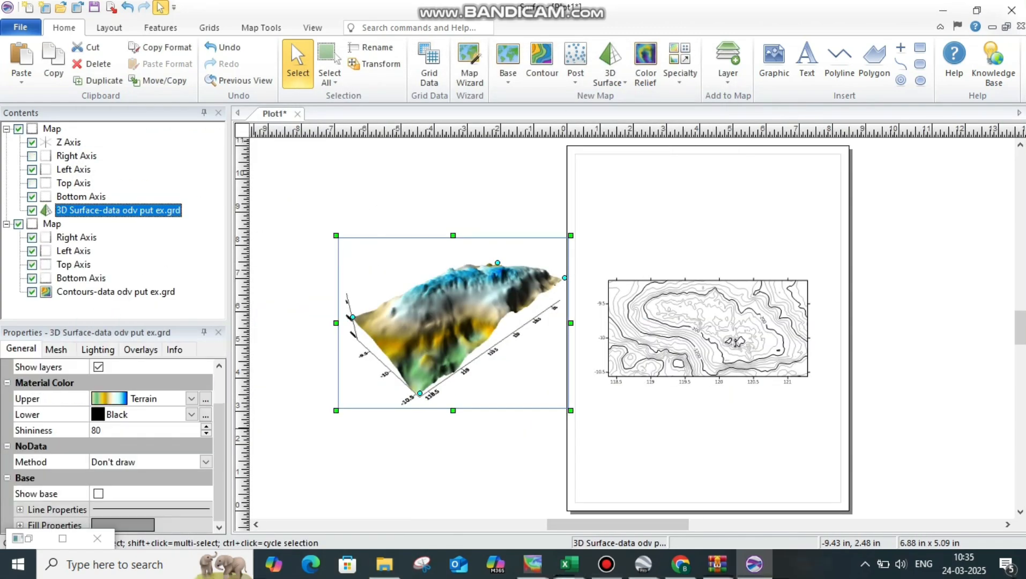
pyautogui.click(98, 493)
pyautogui.scroll(1, 98, 485)
pyautogui.click(98, 399)
# Set the 3D surface's upper material color to a rainbow colormap running from dark blue through green and yellow to red.
pyautogui.click(191, 446)
pyautogui.click(140, 460)
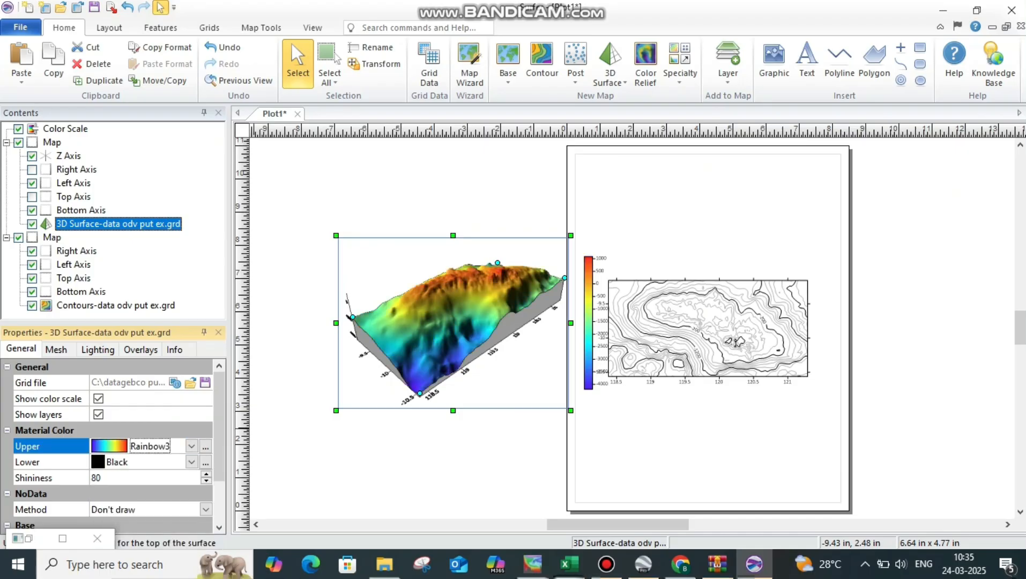
pyautogui.scroll(-1, 139, 460)
pyautogui.click(191, 399)
pyautogui.click(140, 461)
pyautogui.click(762, 392)
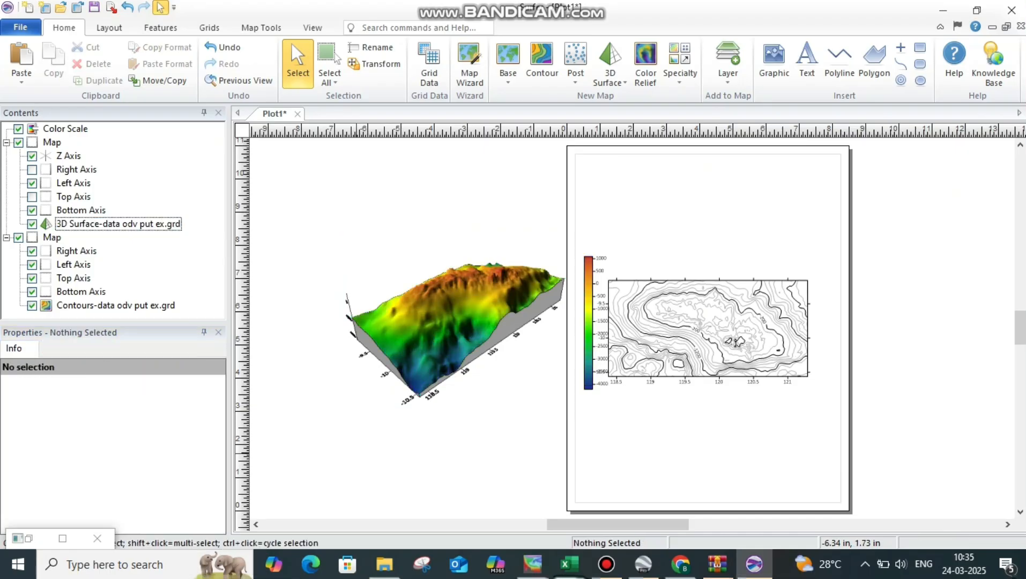